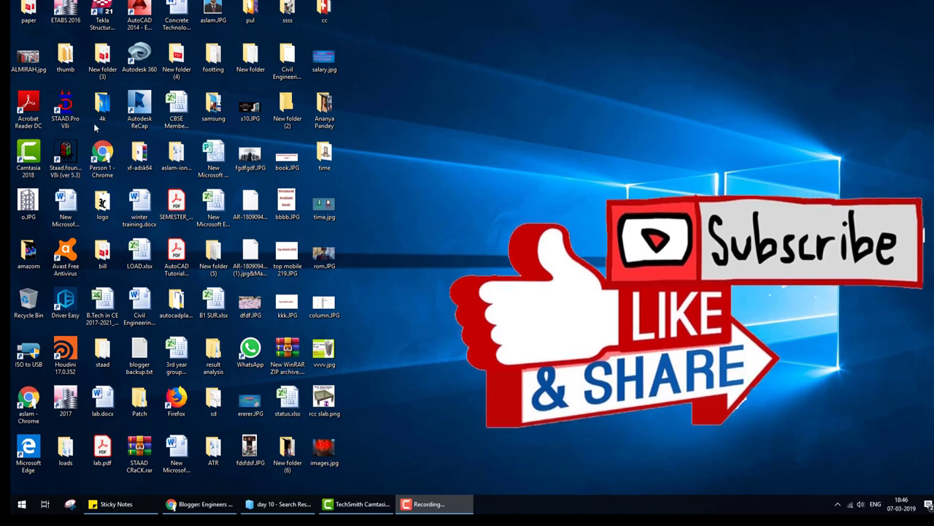
Step: Create a new Space structure file named 'day 7' in metres and enter the modelling workspace
{"action": "double_click", "coordinate": [65, 108]}
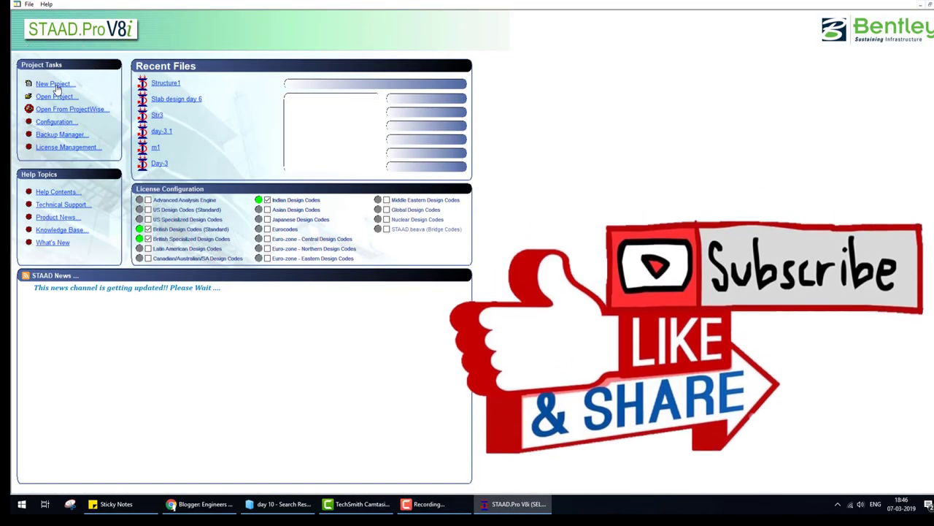
{"action": "left_click", "coordinate": [55, 84]}
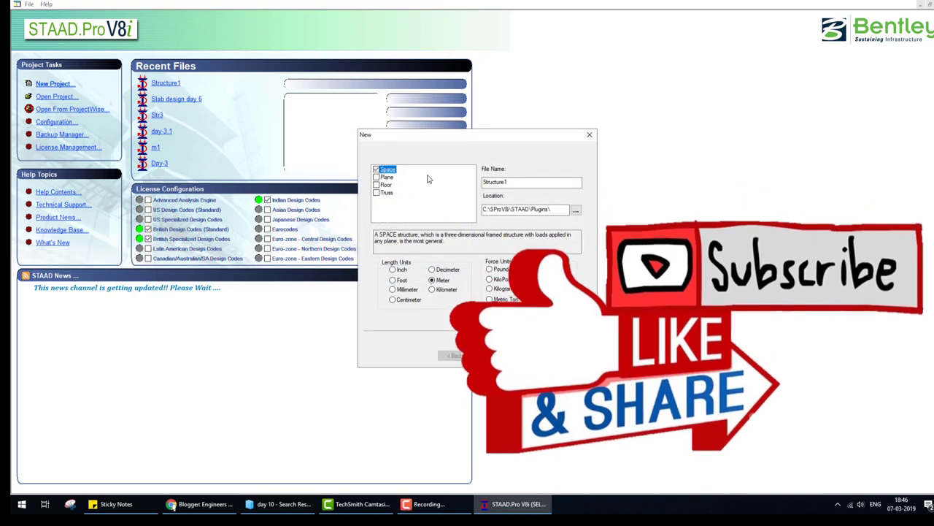
{"action": "type", "text": "day"}
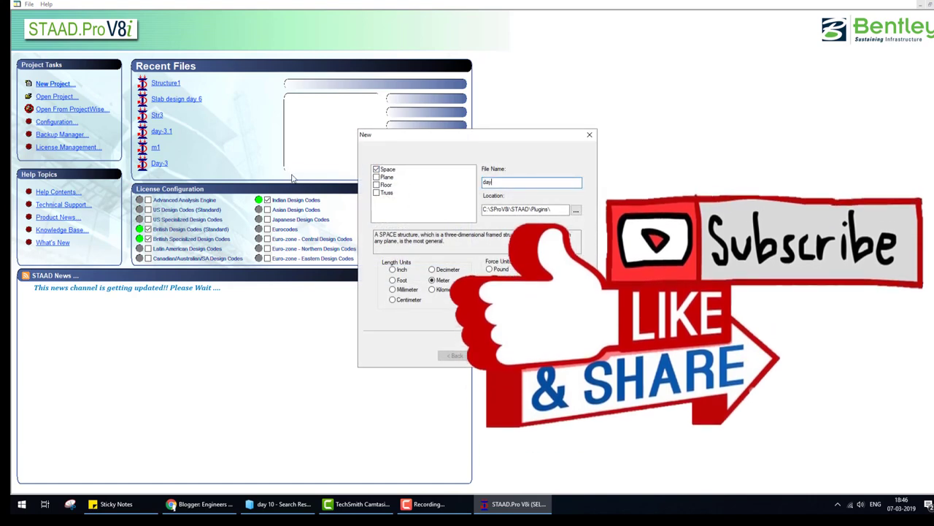
{"action": "type", "text": " 7"}
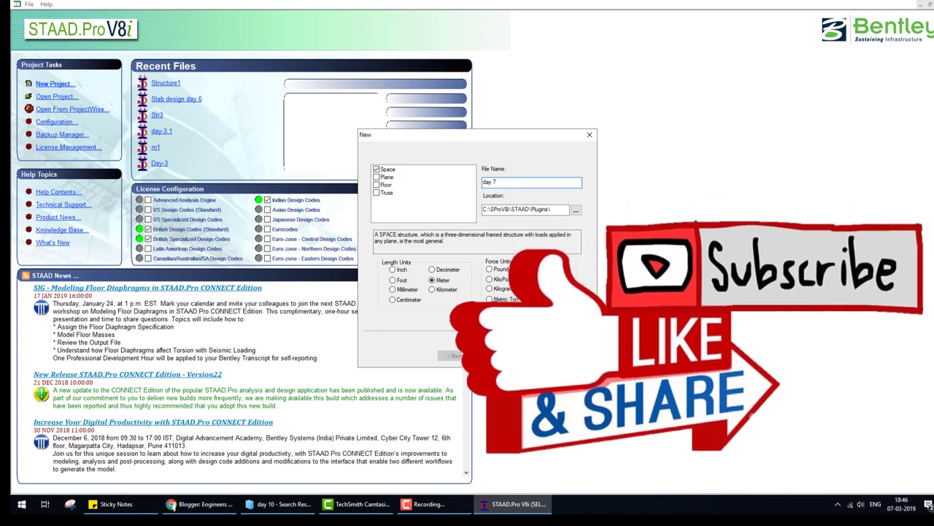
{"action": "left_click", "coordinate": [501, 355]}
{"action": "left_click", "coordinate": [498, 355]}
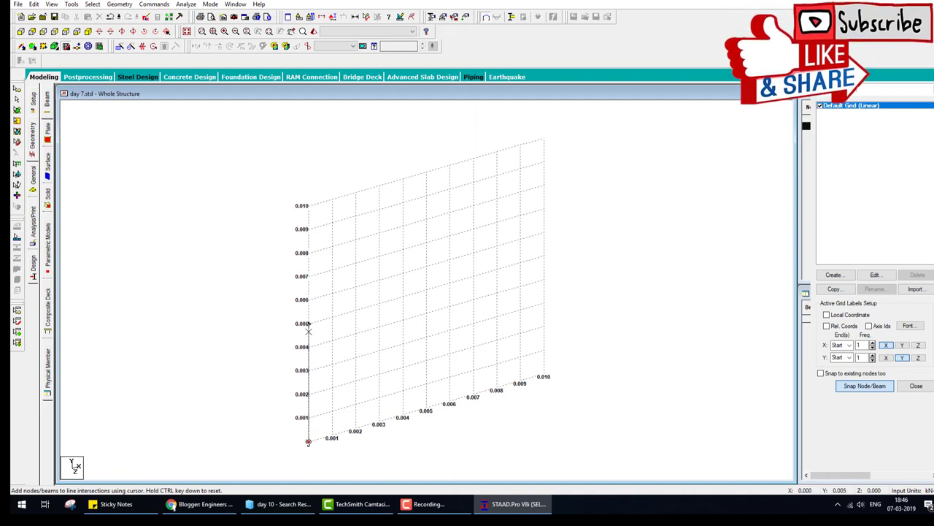
Step: Snap two columns and a top beam onto grid points, then pan the frame toward centre
{"action": "left_click", "coordinate": [309, 324]}
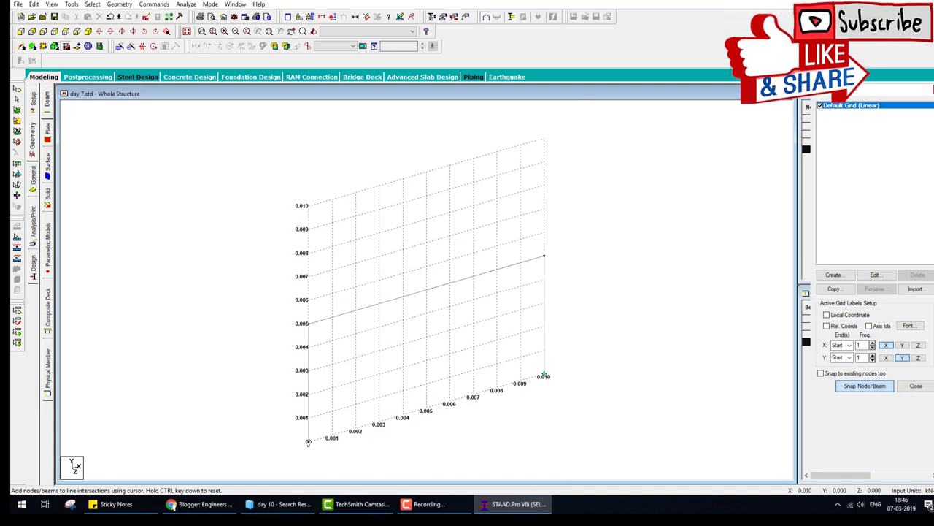
{"action": "left_click", "coordinate": [916, 385]}
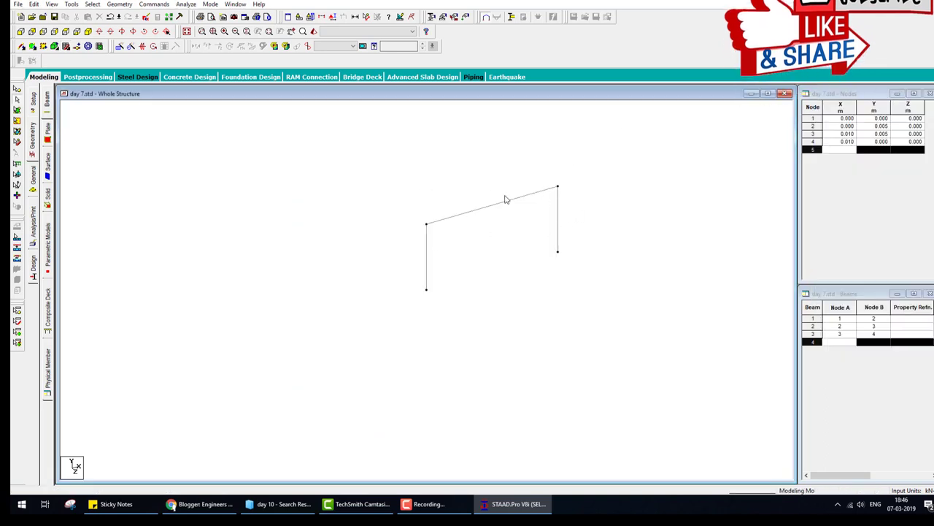
{"action": "middle_click_drag", "start_coordinate": [504, 198], "coordinate": [402, 243]}
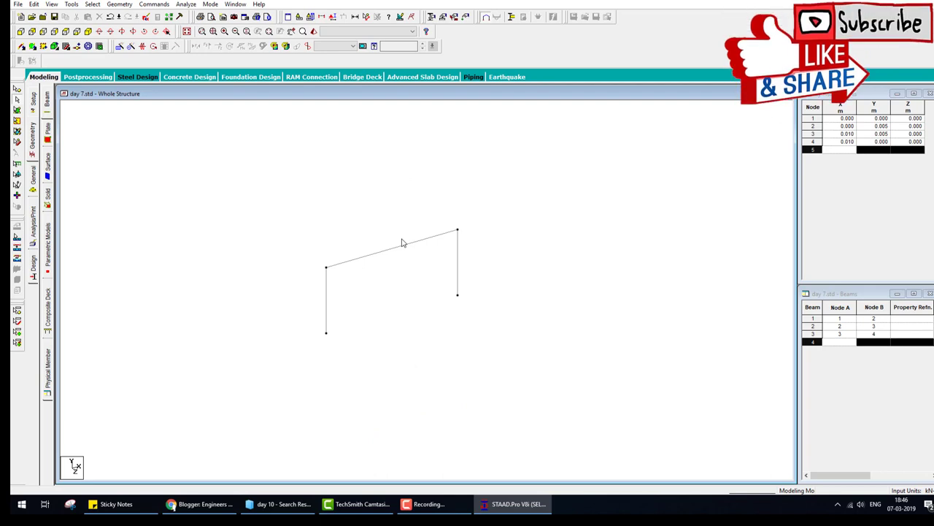
Step: Launch the Structure Wizard with Truss Models as the model type
{"action": "left_click", "coordinate": [119, 5]}
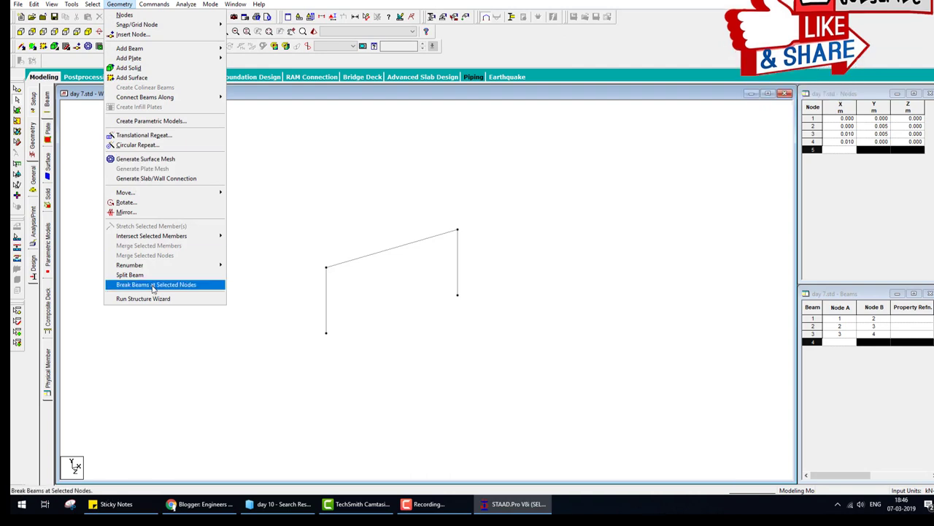
{"action": "left_click", "coordinate": [157, 300]}
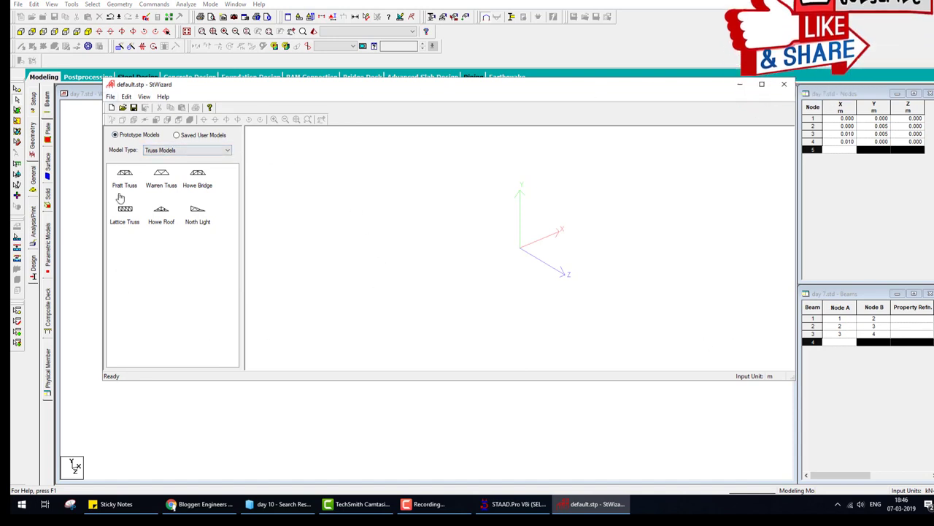
{"action": "left_click", "coordinate": [202, 154]}
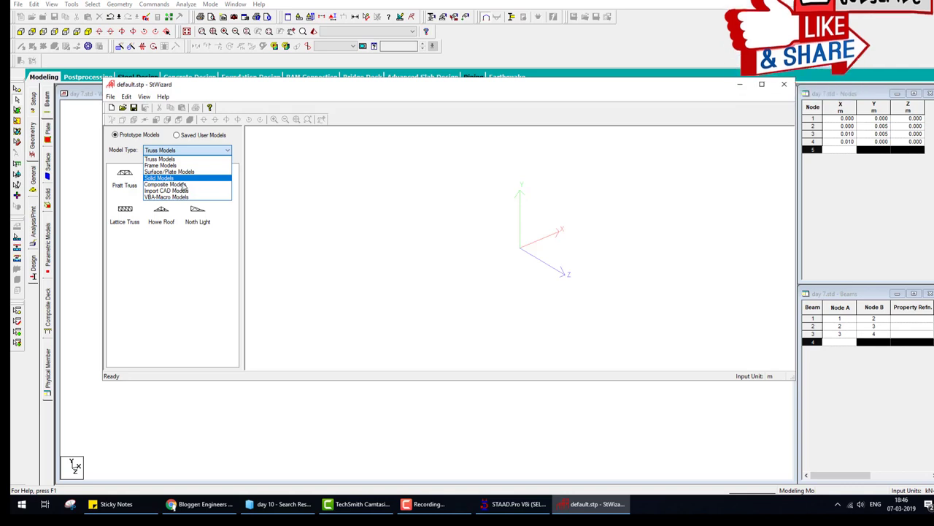
{"action": "left_click", "coordinate": [167, 160]}
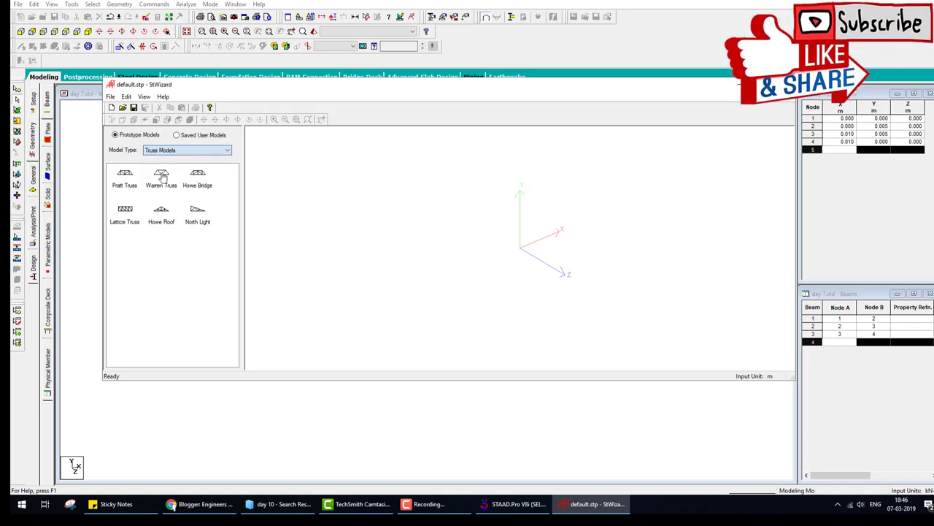
Step: Generate a Pratt Truss prototype and rotate it to a flatter side view
{"action": "left_click", "coordinate": [125, 184]}
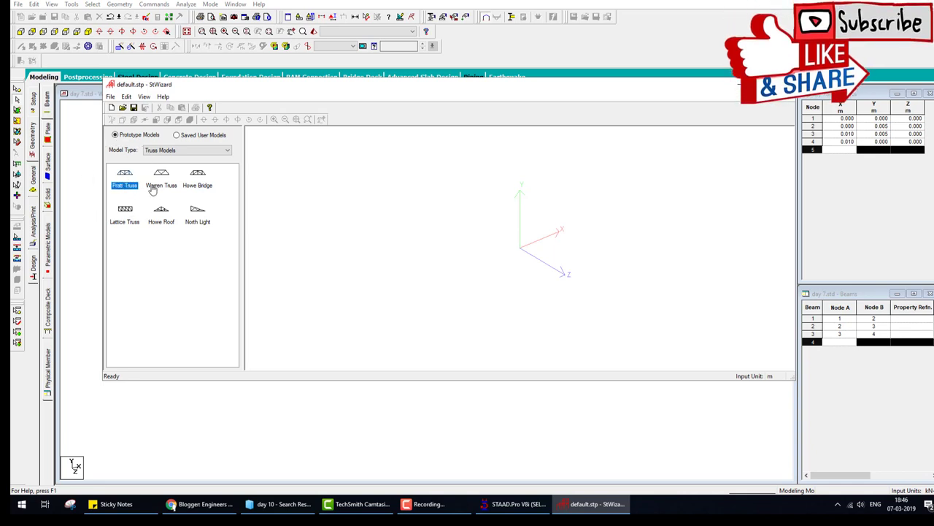
{"action": "double_click", "coordinate": [125, 178]}
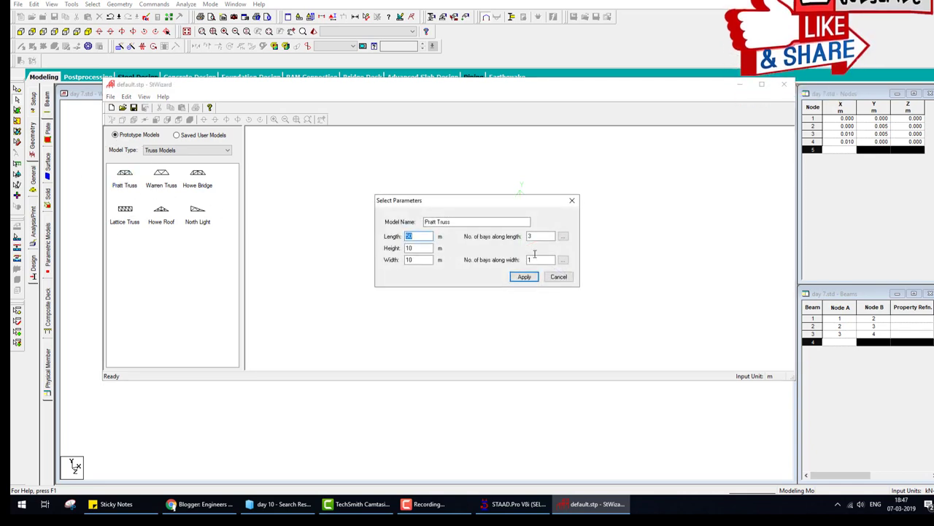
{"action": "left_click_drag", "start_coordinate": [421, 201], "coordinate": [363, 175]}
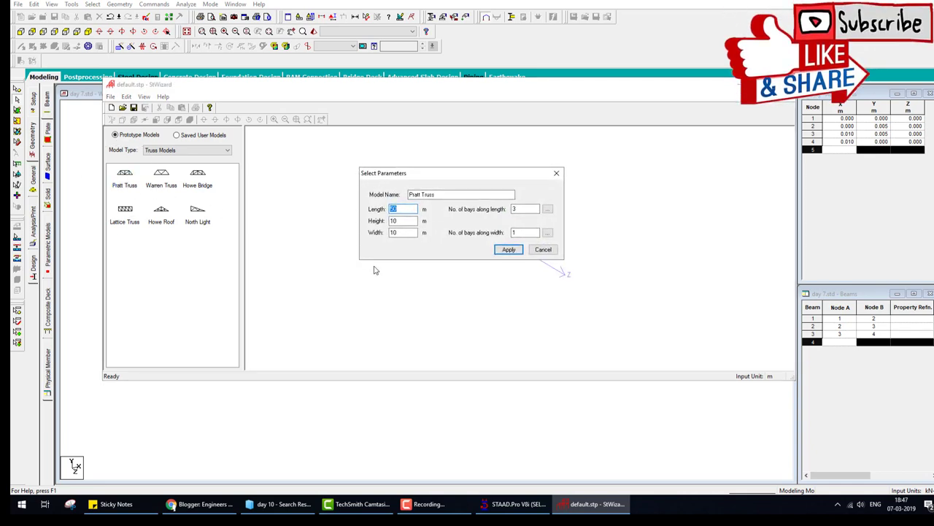
{"action": "left_click", "coordinate": [509, 250]}
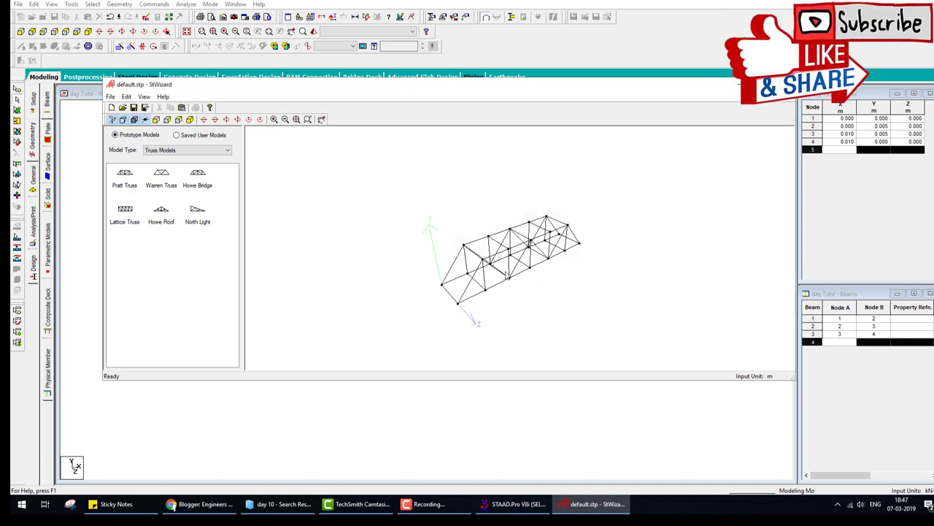
{"action": "mouse_move", "coordinate": [512, 252]}
{"action": "left_mouse_down"}
{"action": "mouse_move", "coordinate": [477, 200]}
{"action": "mouse_move", "coordinate": [488, 287]}
{"action": "mouse_move", "coordinate": [597, 295]}
{"action": "mouse_move", "coordinate": [520, 276]}
{"action": "mouse_move", "coordinate": [527, 262]}
{"action": "mouse_move", "coordinate": [518, 250]}
{"action": "mouse_move", "coordinate": [528, 249]}
{"action": "mouse_move", "coordinate": [536, 355]}
{"action": "mouse_move", "coordinate": [500, 292]}
{"action": "mouse_move", "coordinate": [509, 330]}
{"action": "mouse_move", "coordinate": [596, 115]}
{"action": "mouse_move", "coordinate": [438, 264]}
{"action": "mouse_move", "coordinate": [492, 313]}
{"action": "mouse_move", "coordinate": [503, 300]}
{"action": "mouse_move", "coordinate": [547, 288]}
{"action": "mouse_move", "coordinate": [516, 276]}
{"action": "mouse_move", "coordinate": [527, 234]}
{"action": "left_mouse_up"}
Step: Regenerate the Pratt truss 50 m long with 10 bays along length and 2 along width
{"action": "double_click", "coordinate": [509, 227]}
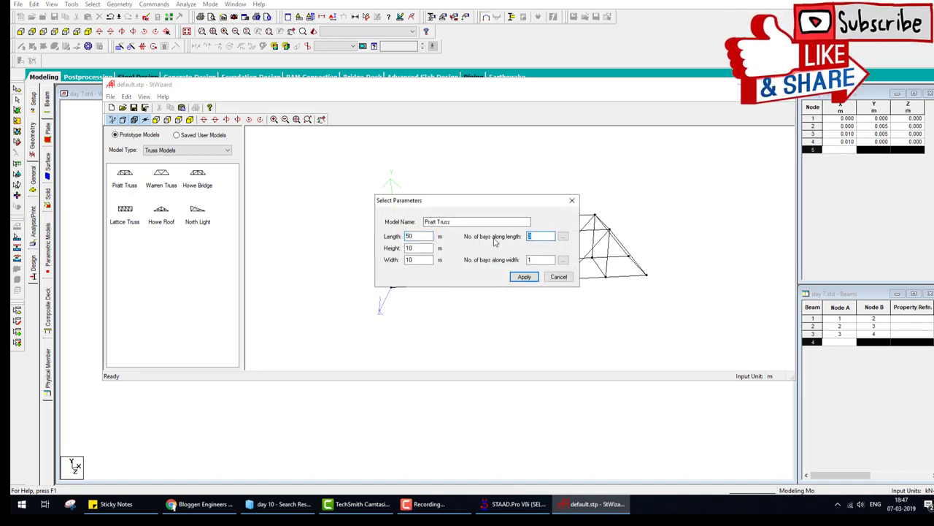
{"action": "type", "text": "0"}
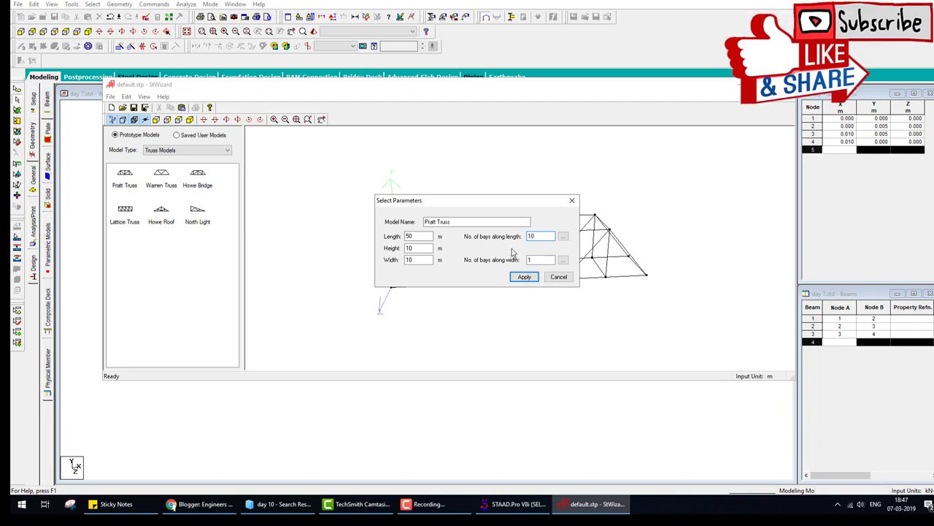
{"action": "double_click", "coordinate": [542, 259]}
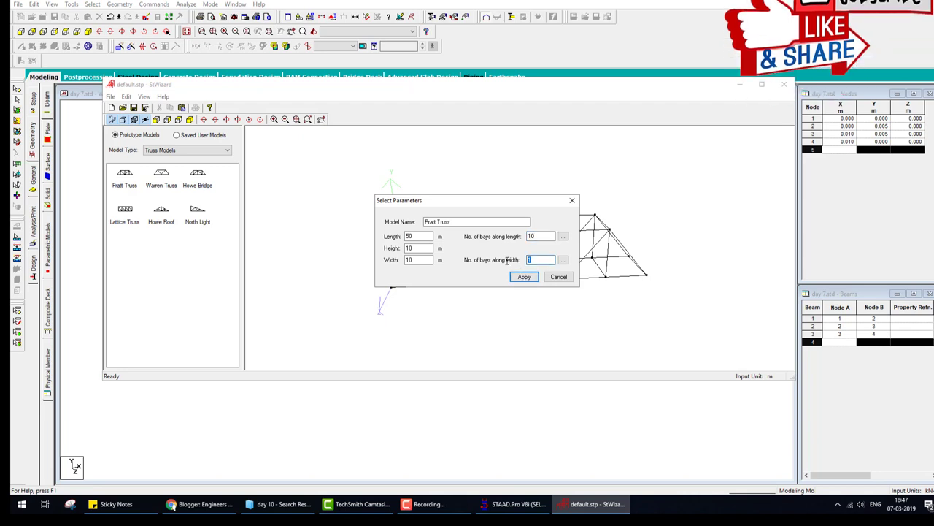
{"action": "type", "text": "2"}
{"action": "left_click", "coordinate": [523, 278]}
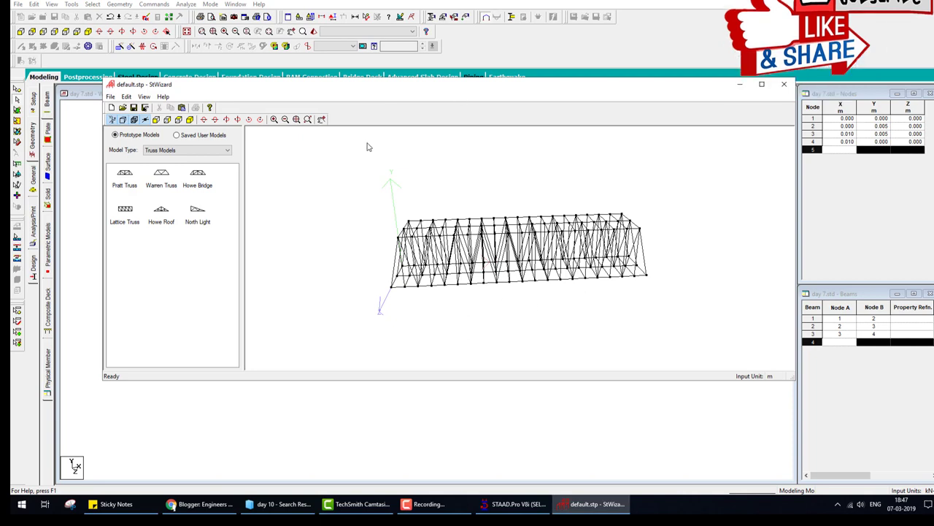
Step: Regenerate the truss with 5 bays along its length and orbit it to an oblique view
{"action": "double_click", "coordinate": [471, 239]}
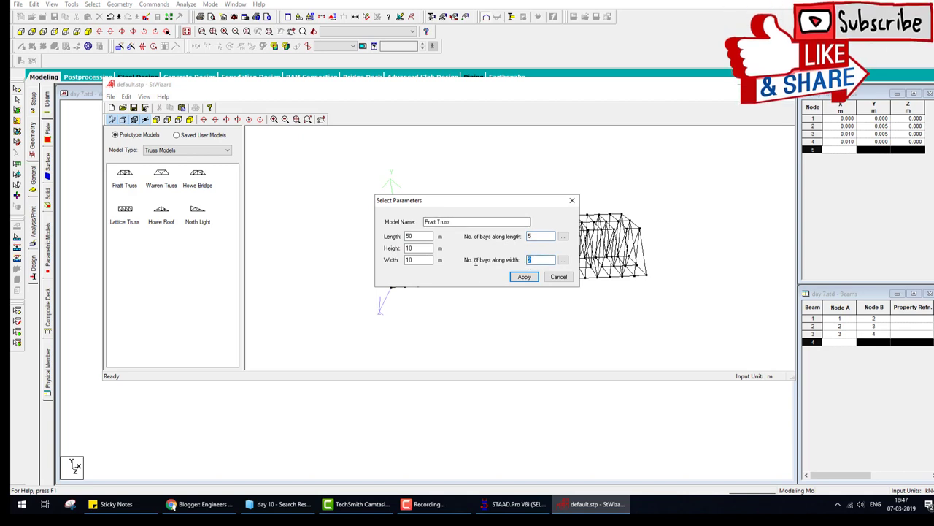
{"action": "left_click", "coordinate": [523, 278]}
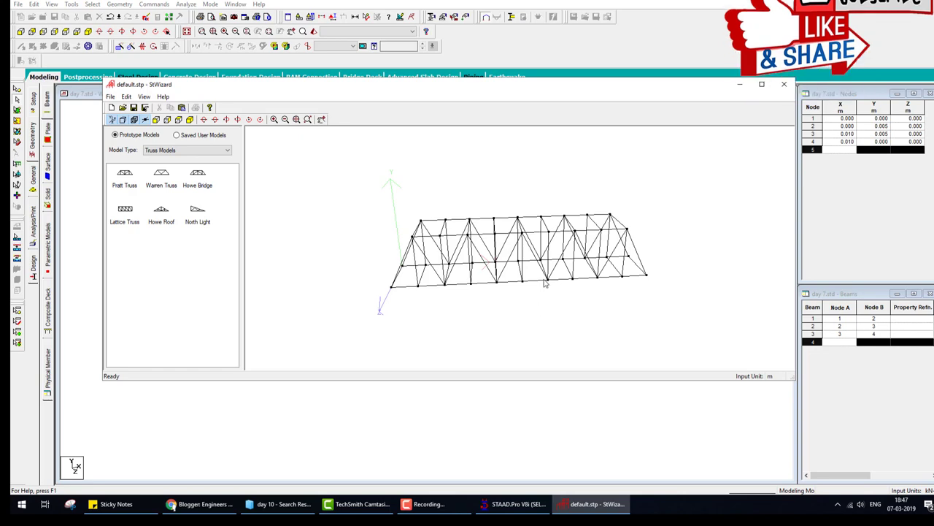
{"action": "mouse_move", "coordinate": [518, 318]}
{"action": "left_mouse_down"}
{"action": "mouse_move", "coordinate": [670, 268]}
{"action": "mouse_move", "coordinate": [653, 361]}
{"action": "mouse_move", "coordinate": [445, 294]}
{"action": "mouse_move", "coordinate": [563, 227]}
{"action": "mouse_move", "coordinate": [557, 243]}
{"action": "left_mouse_up"}
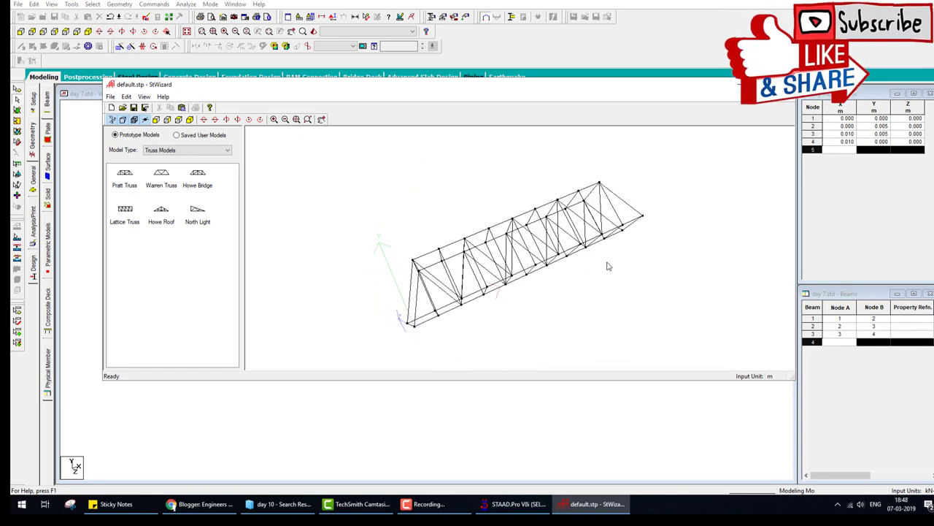
{"action": "mouse_move", "coordinate": [640, 217]}
{"action": "left_mouse_down"}
{"action": "mouse_move", "coordinate": [620, 308]}
{"action": "mouse_move", "coordinate": [604, 261]}
{"action": "left_mouse_up"}
Step: Generate the Warren, Howe Bridge and Lattice truss prototypes in turn, ending on the Lattice truss
{"action": "double_click", "coordinate": [161, 181]}
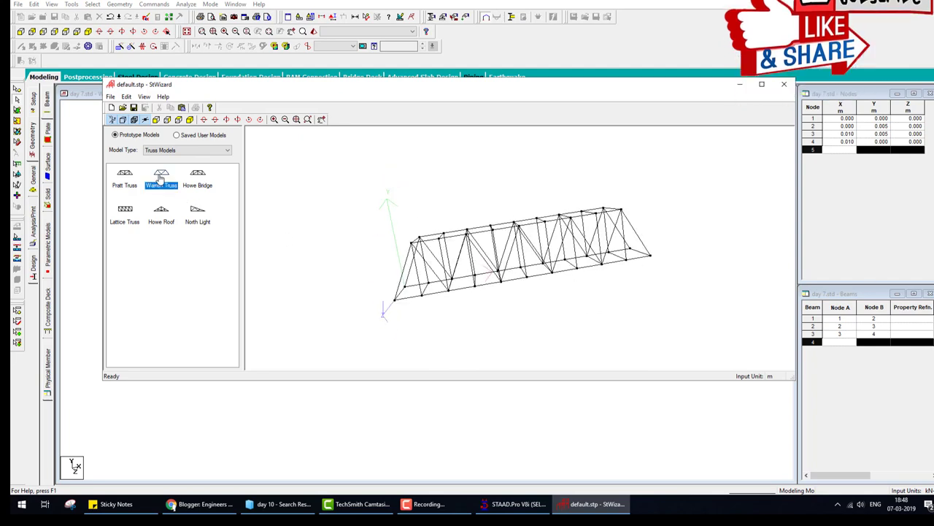
{"action": "left_click", "coordinate": [526, 275]}
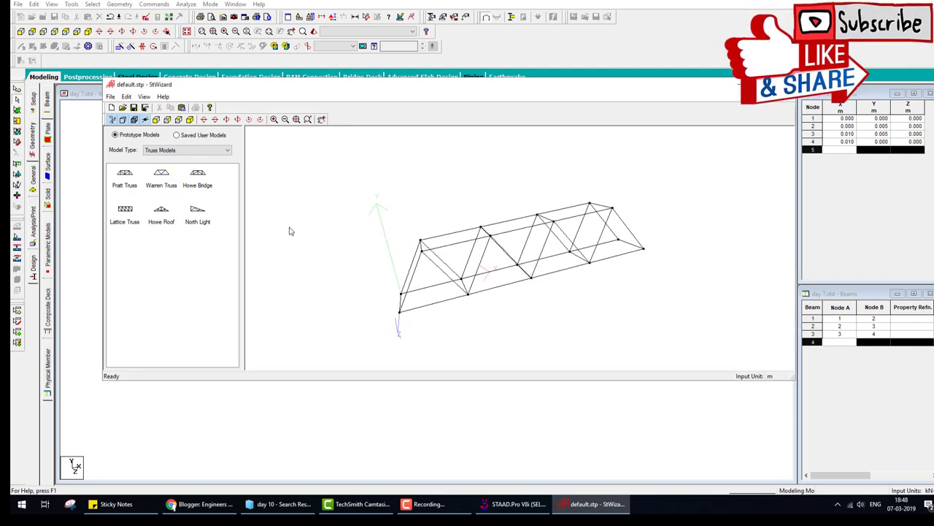
{"action": "double_click", "coordinate": [198, 180]}
{"action": "left_click", "coordinate": [524, 277]}
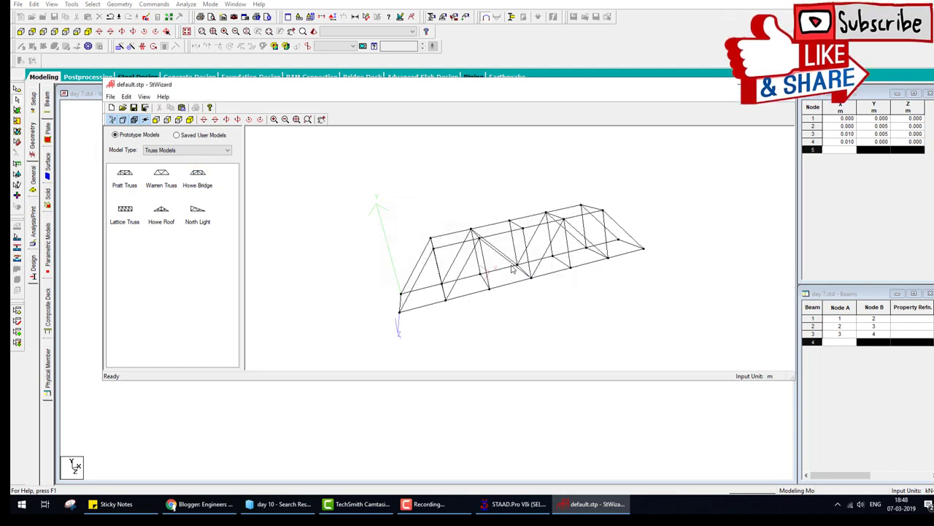
{"action": "double_click", "coordinate": [124, 212]}
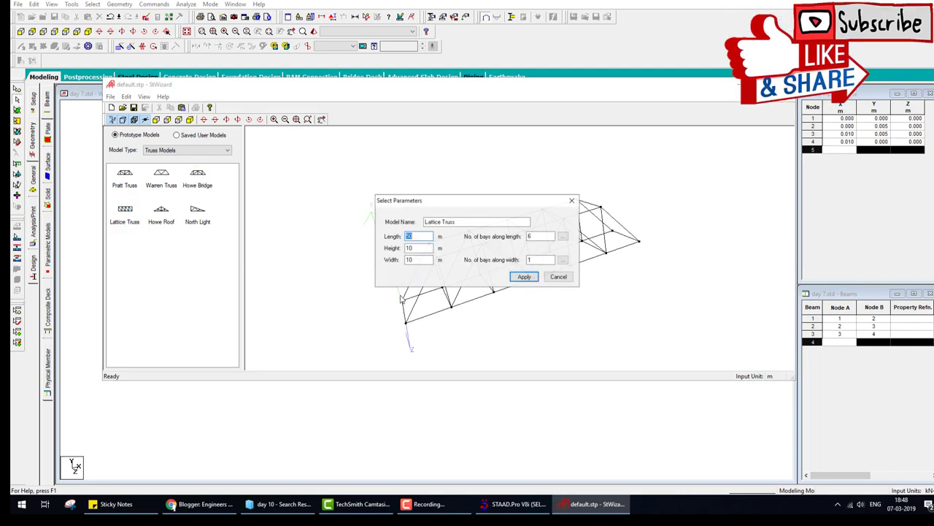
{"action": "left_click", "coordinate": [523, 276]}
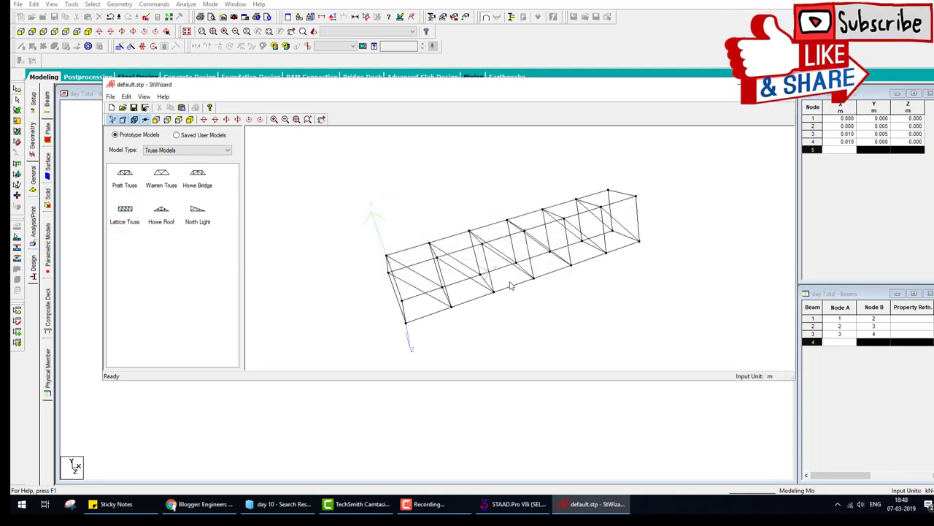
{"action": "left_click", "coordinate": [202, 151]}
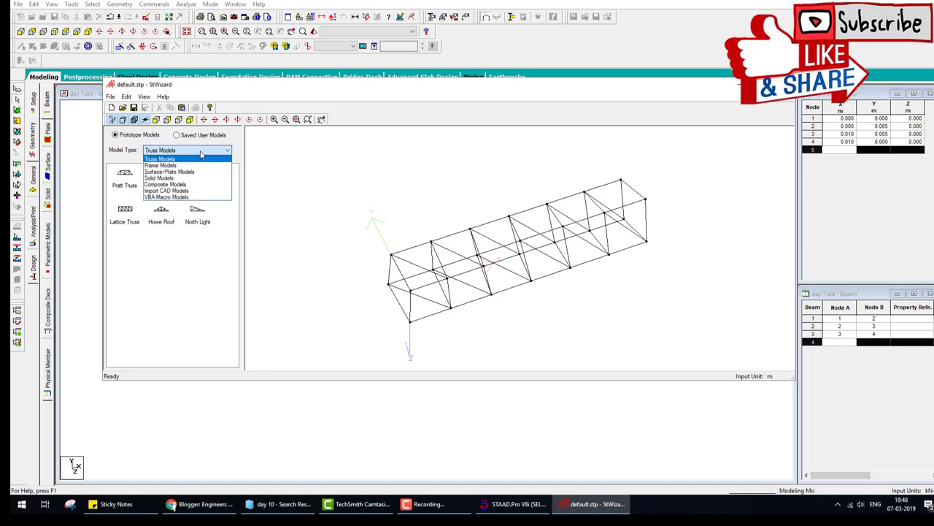
Step: Switch to Frame Models and generate the Bay Frame and Grid Frame prototypes
{"action": "left_click", "coordinate": [172, 166]}
{"action": "double_click", "coordinate": [124, 176]}
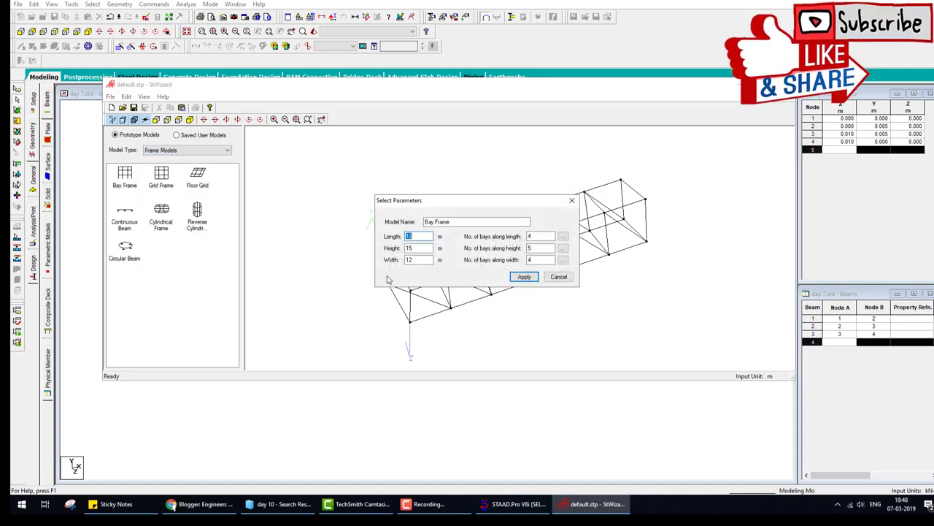
{"action": "left_click", "coordinate": [524, 277]}
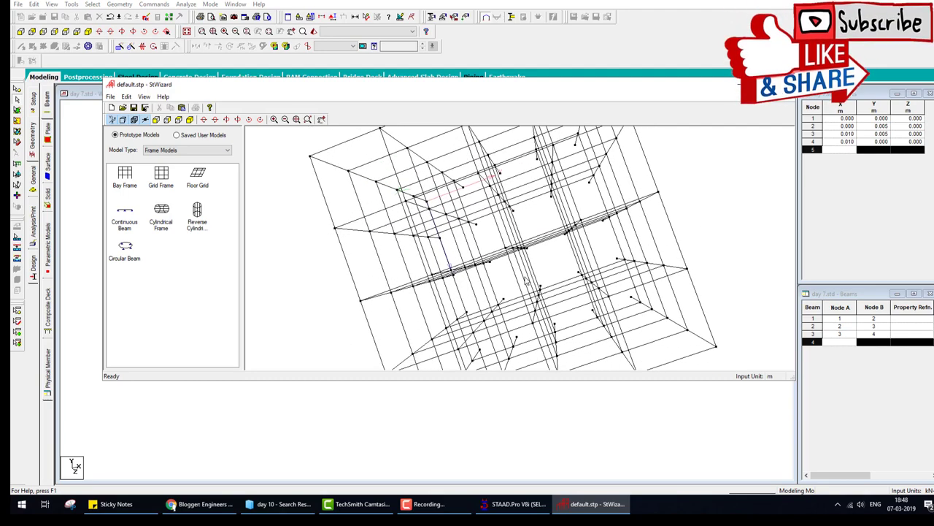
{"action": "left_click_drag", "start_coordinate": [525, 280], "coordinate": [506, 190]}
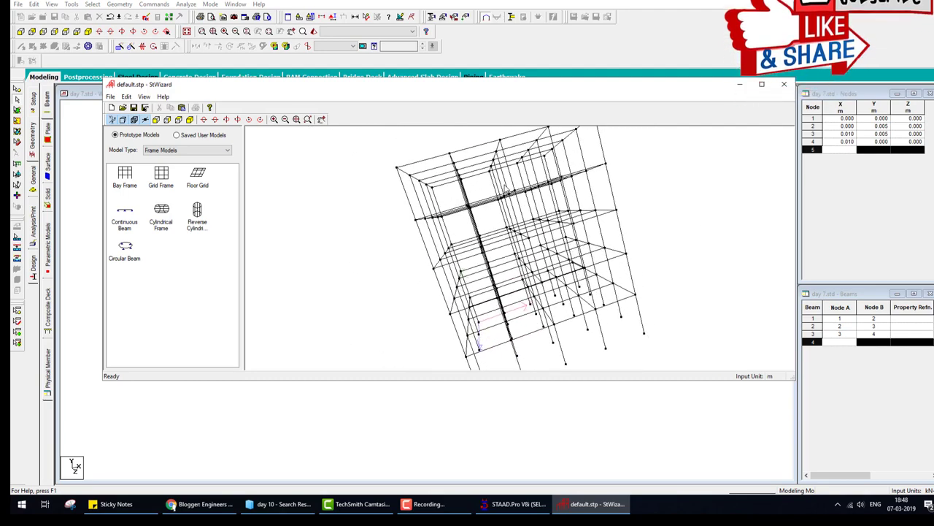
{"action": "double_click", "coordinate": [162, 175]}
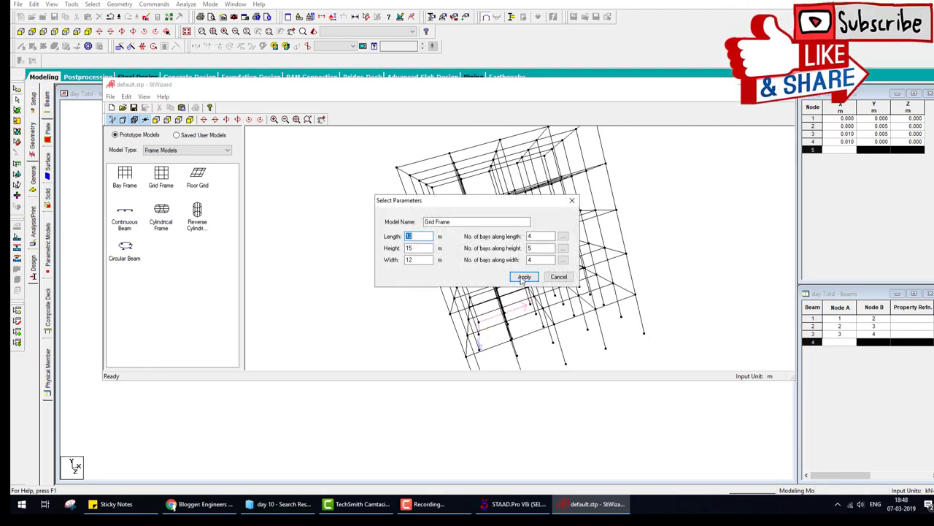
{"action": "left_click", "coordinate": [523, 277]}
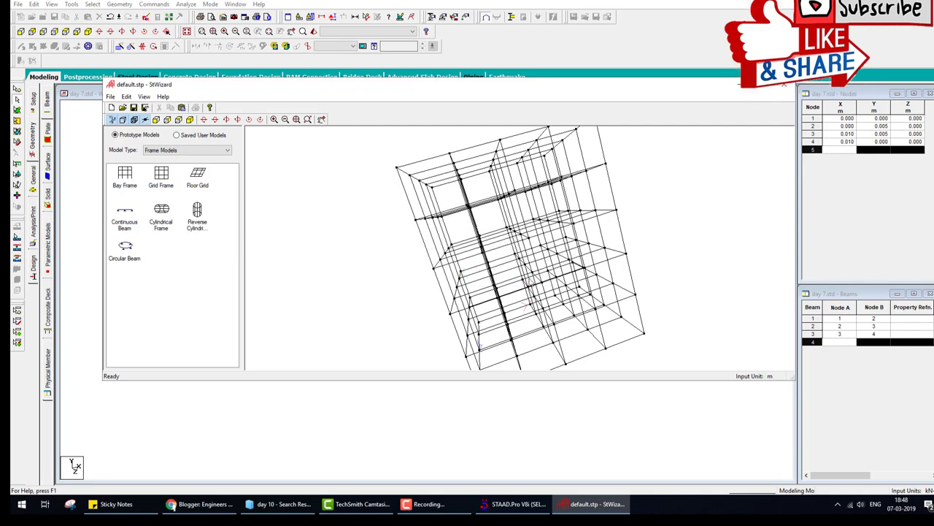
Step: Generate the Floor Grid and Cylindrical Frame prototypes
{"action": "double_click", "coordinate": [197, 175]}
{"action": "left_click", "coordinate": [526, 276]}
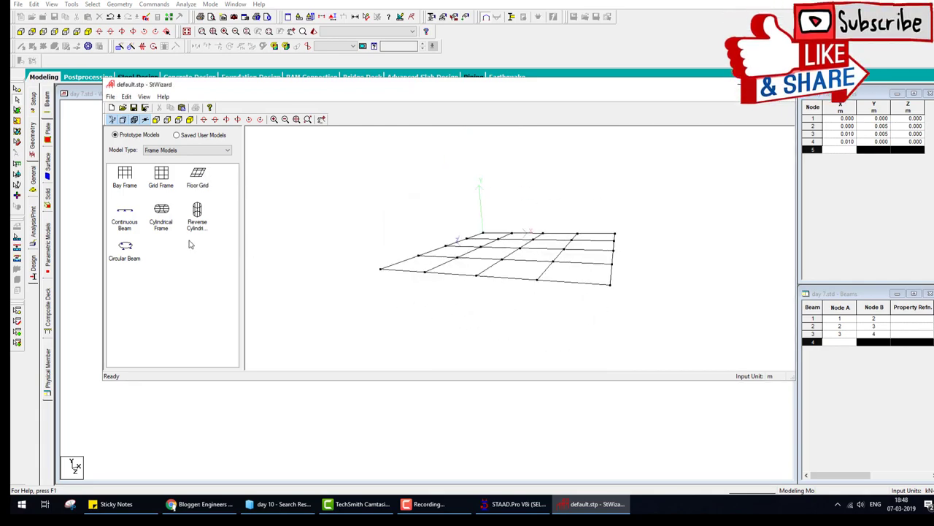
{"action": "double_click", "coordinate": [161, 212]}
{"action": "left_click", "coordinate": [523, 278]}
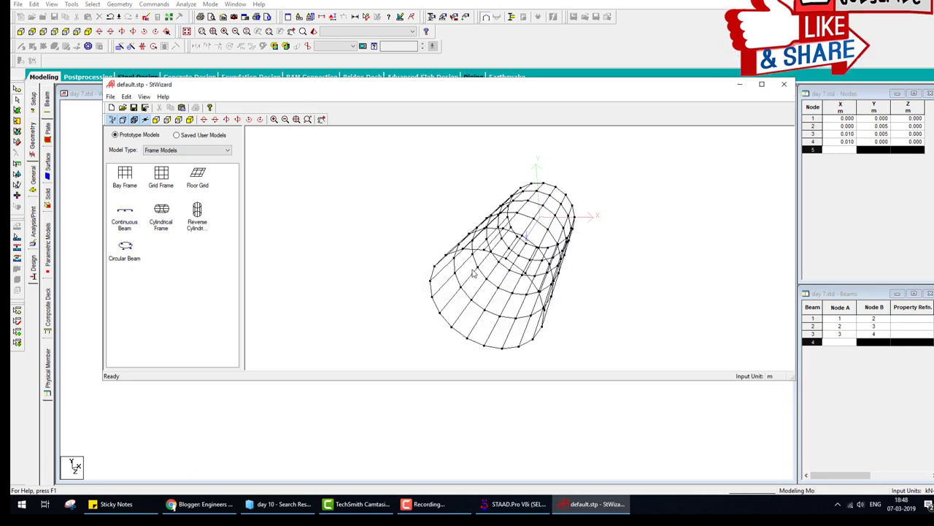
{"action": "left_click", "coordinate": [197, 151]}
Step: Under Surface/Plate Models, generate and regenerate a Spherical Surface dome mesh
{"action": "left_click", "coordinate": [199, 175]}
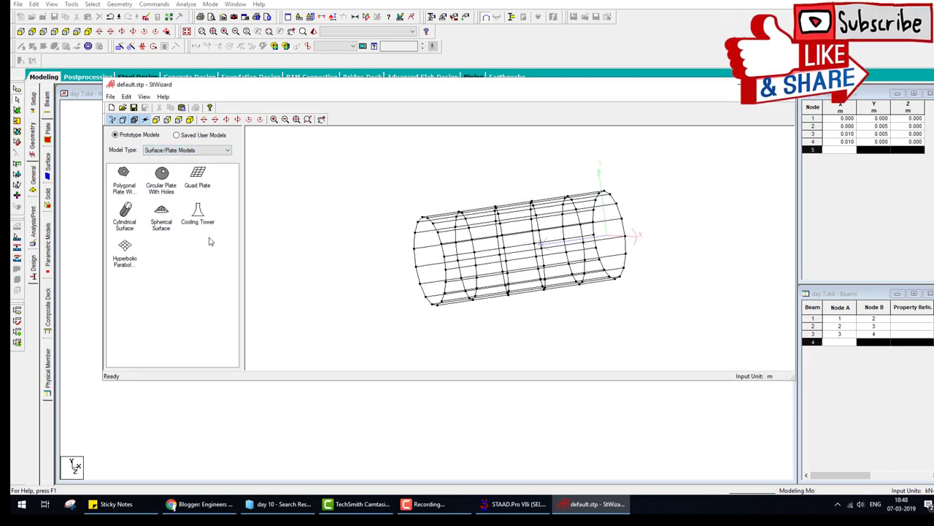
{"action": "double_click", "coordinate": [165, 217]}
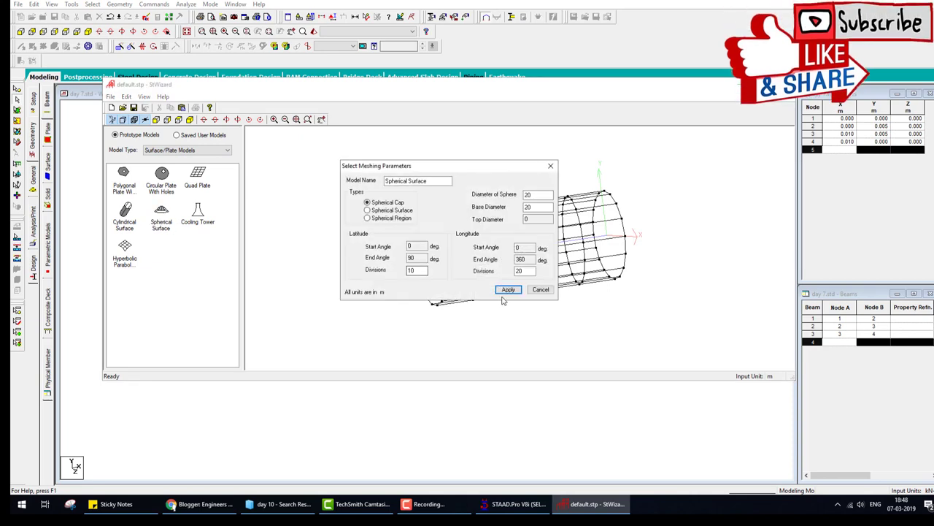
{"action": "left_click", "coordinate": [507, 290]}
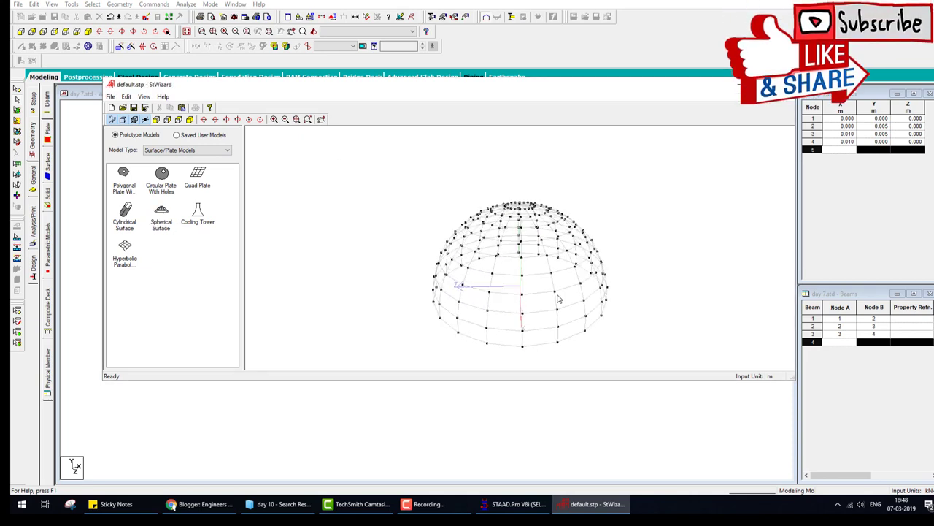
{"action": "mouse_move", "coordinate": [594, 280]}
{"action": "left_mouse_down"}
{"action": "mouse_move", "coordinate": [473, 229]}
{"action": "mouse_move", "coordinate": [598, 344]}
{"action": "mouse_move", "coordinate": [559, 232]}
{"action": "mouse_move", "coordinate": [484, 293]}
{"action": "mouse_move", "coordinate": [546, 240]}
{"action": "mouse_move", "coordinate": [539, 268]}
{"action": "left_mouse_up"}
{"action": "double_click", "coordinate": [539, 268]}
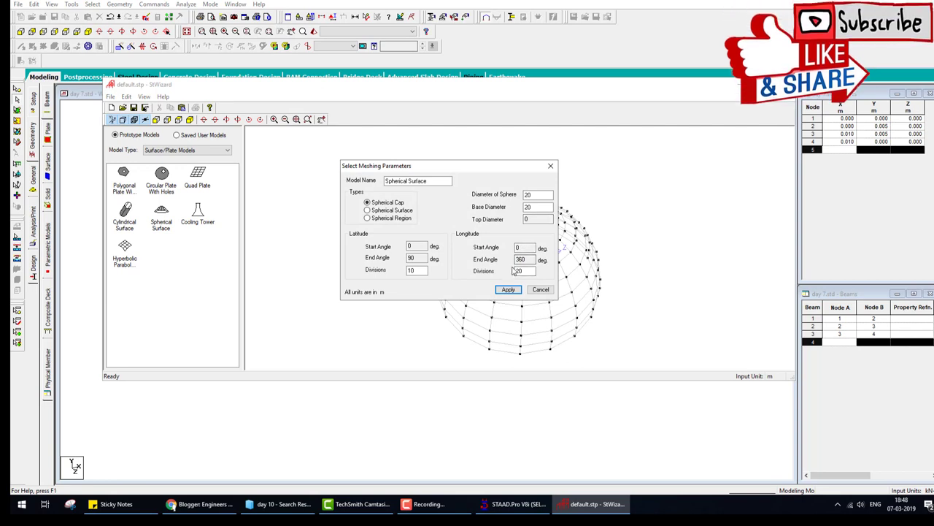
{"action": "left_click", "coordinate": [508, 290]}
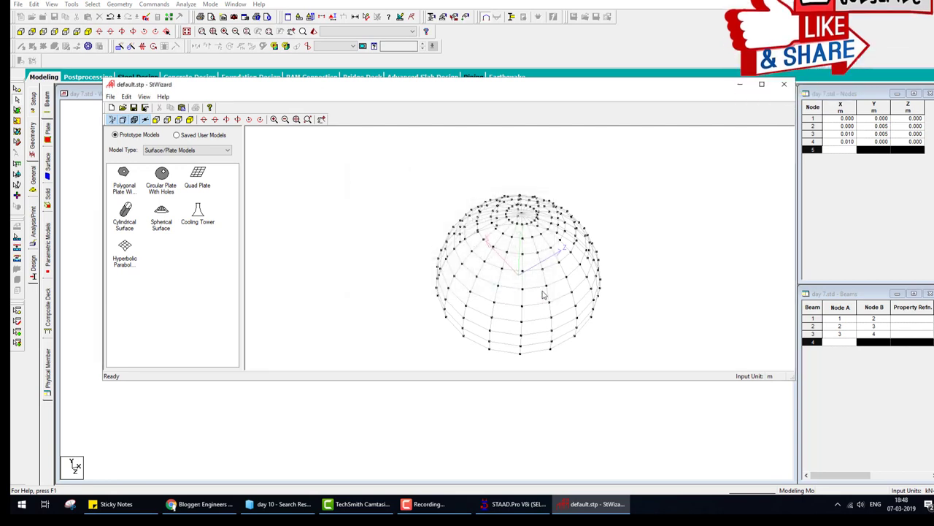
Step: Generate the Cooling Tower surface mesh and orbit it to stand upright facing front
{"action": "double_click", "coordinate": [198, 213]}
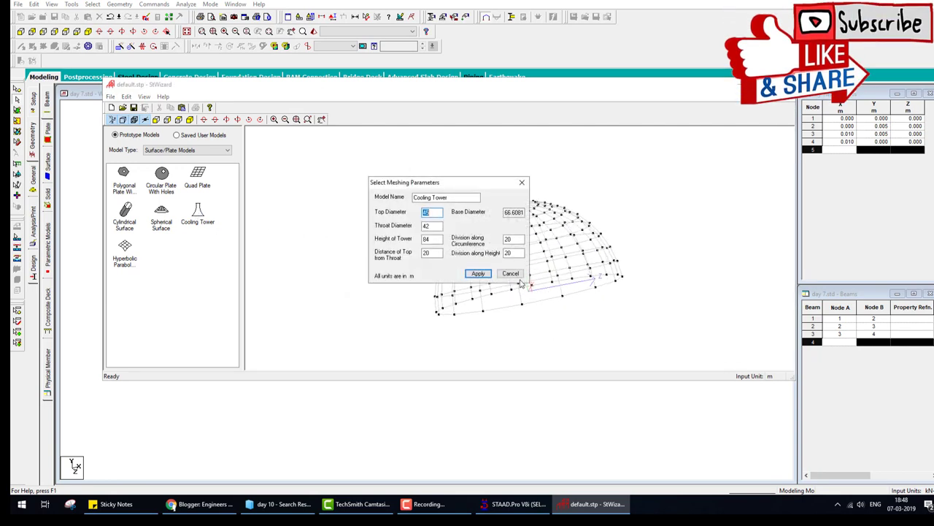
{"action": "left_click", "coordinate": [478, 275]}
{"action": "middle_click_drag", "start_coordinate": [542, 257], "coordinate": [553, 300]}
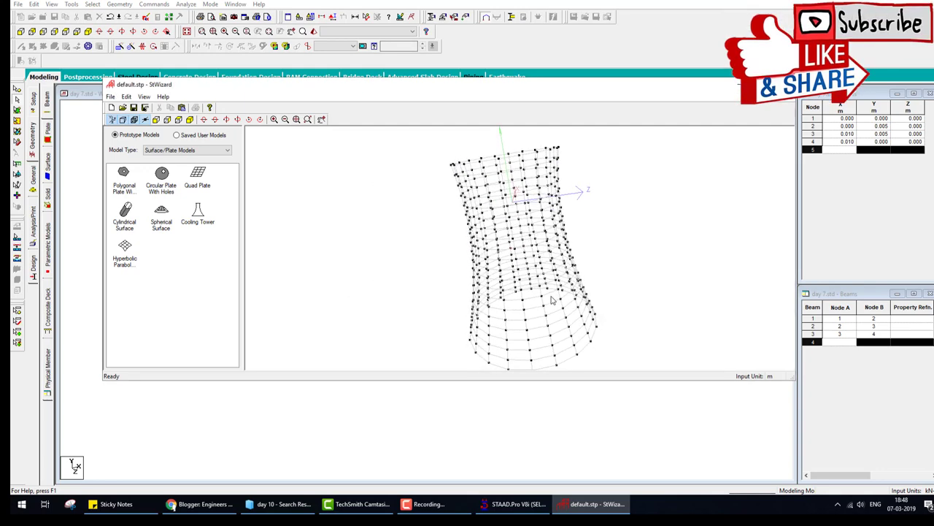
{"action": "mouse_move", "coordinate": [542, 241]}
{"action": "middle_mouse_down"}
{"action": "mouse_move", "coordinate": [444, 265]}
{"action": "mouse_move", "coordinate": [535, 234]}
{"action": "middle_mouse_up"}
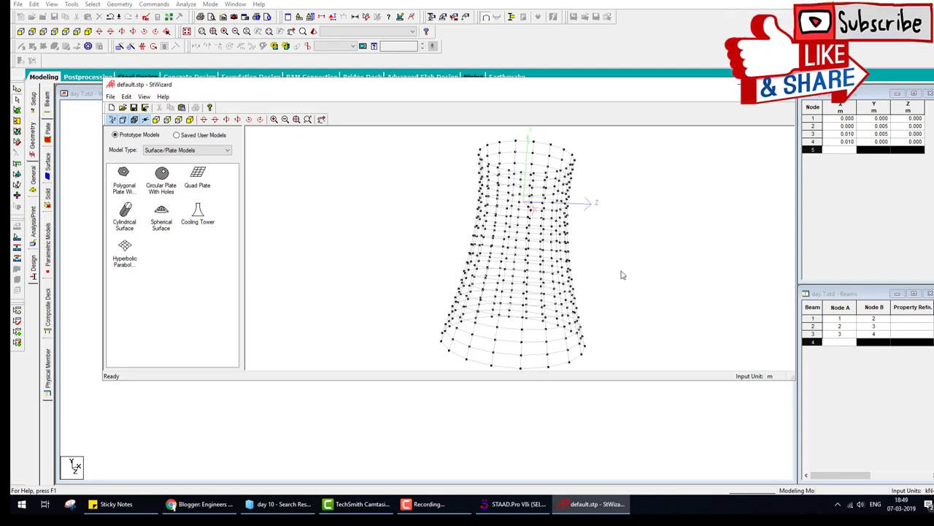
{"action": "mouse_move", "coordinate": [577, 204]}
{"action": "middle_mouse_down"}
{"action": "mouse_move", "coordinate": [519, 218]}
{"action": "mouse_move", "coordinate": [667, 269]}
{"action": "middle_mouse_up"}
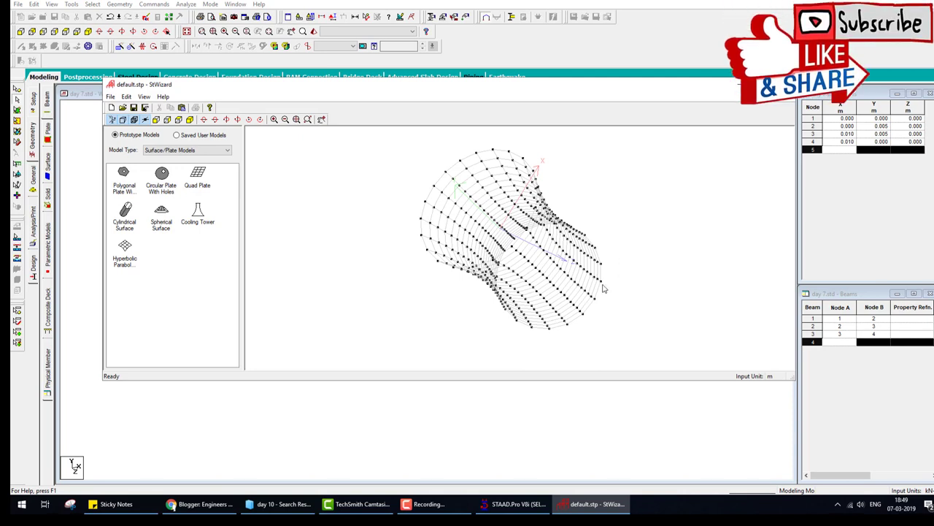
{"action": "middle_click_drag", "start_coordinate": [603, 288], "coordinate": [438, 241]}
{"action": "left_click", "coordinate": [197, 151]}
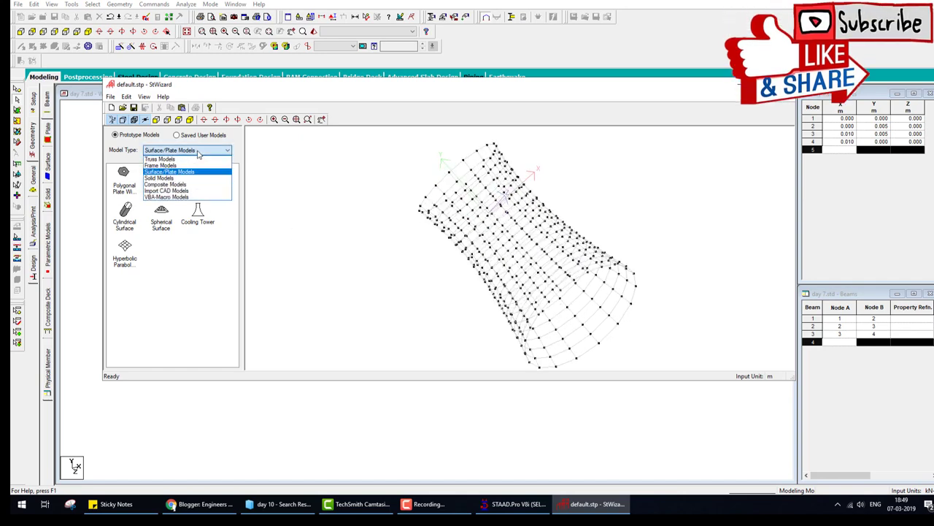
Step: Generate a Solid Block mesh under Solid Models and orbit it
{"action": "left_click", "coordinate": [177, 180]}
{"action": "double_click", "coordinate": [128, 180]}
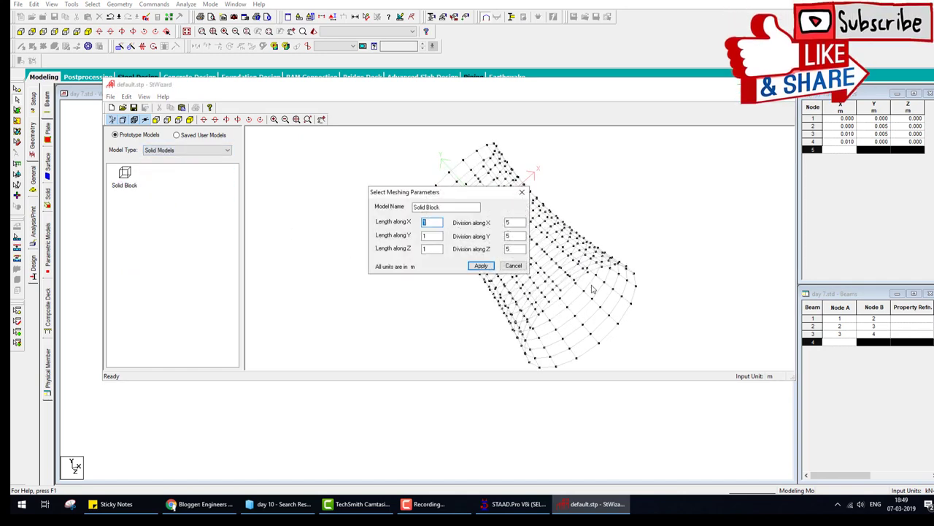
{"action": "left_click", "coordinate": [482, 266]}
{"action": "middle_click_drag", "start_coordinate": [511, 241], "coordinate": [402, 198]}
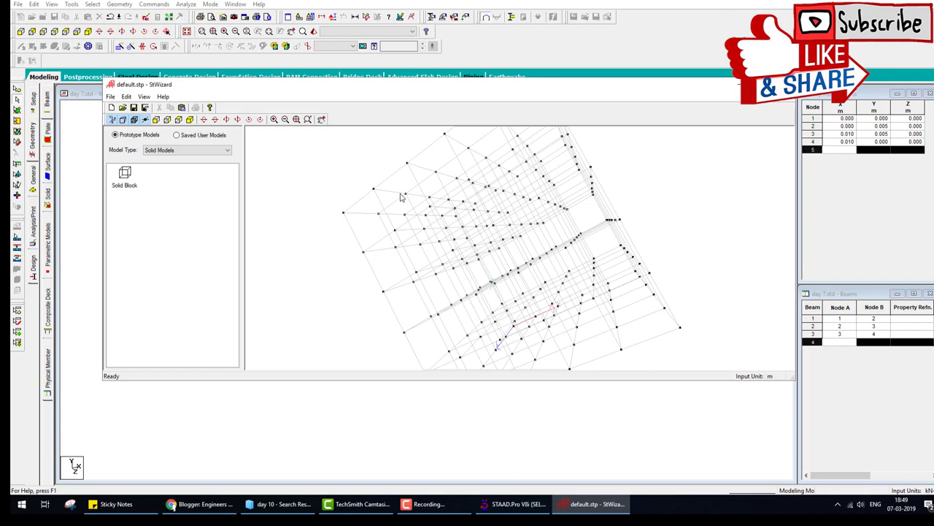
Step: Generate the Bunker or Silo composite prototype and orbit it
{"action": "left_click", "coordinate": [203, 150]}
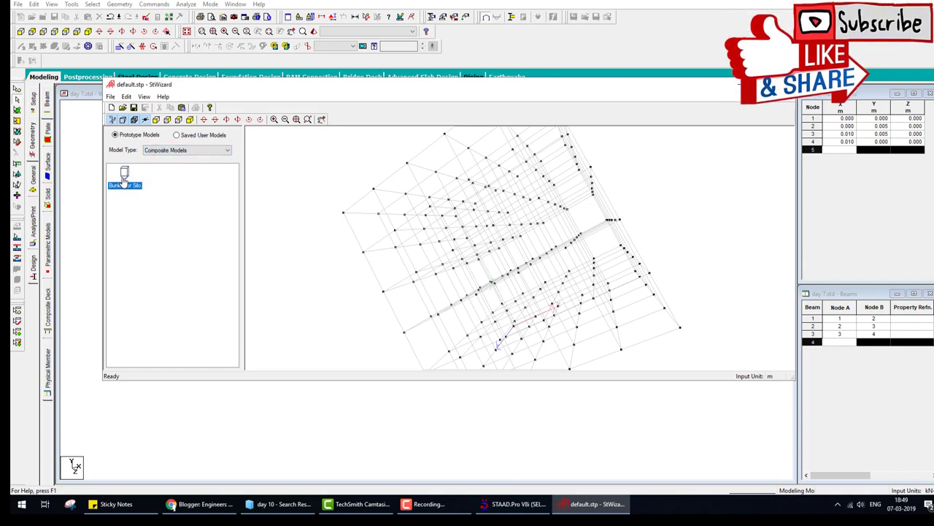
{"action": "double_click", "coordinate": [124, 182]}
{"action": "left_click", "coordinate": [446, 317]}
{"action": "mouse_move", "coordinate": [446, 317]}
{"action": "middle_mouse_down"}
{"action": "mouse_move", "coordinate": [436, 256]}
{"action": "mouse_move", "coordinate": [477, 221]}
{"action": "middle_mouse_up"}
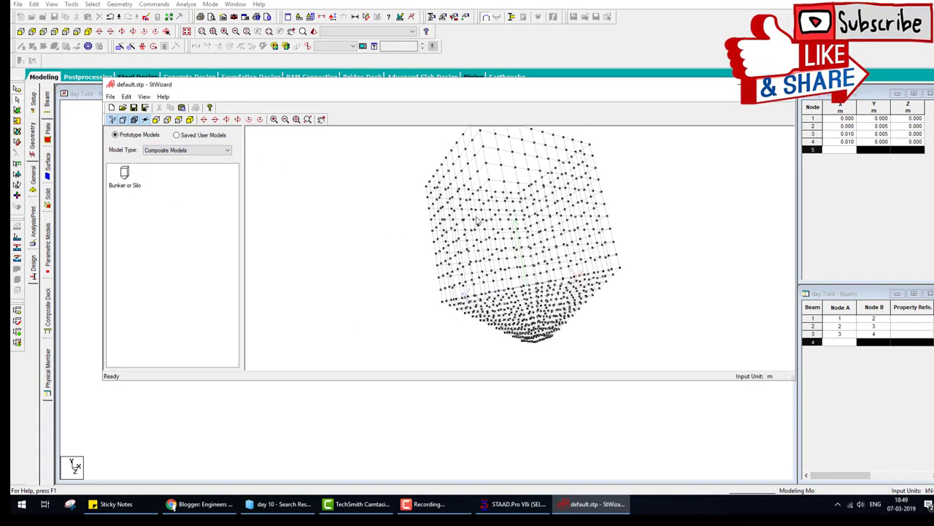
Step: Generate a Pratt Truss prototype again under Truss Models and orbit it
{"action": "left_click", "coordinate": [186, 151]}
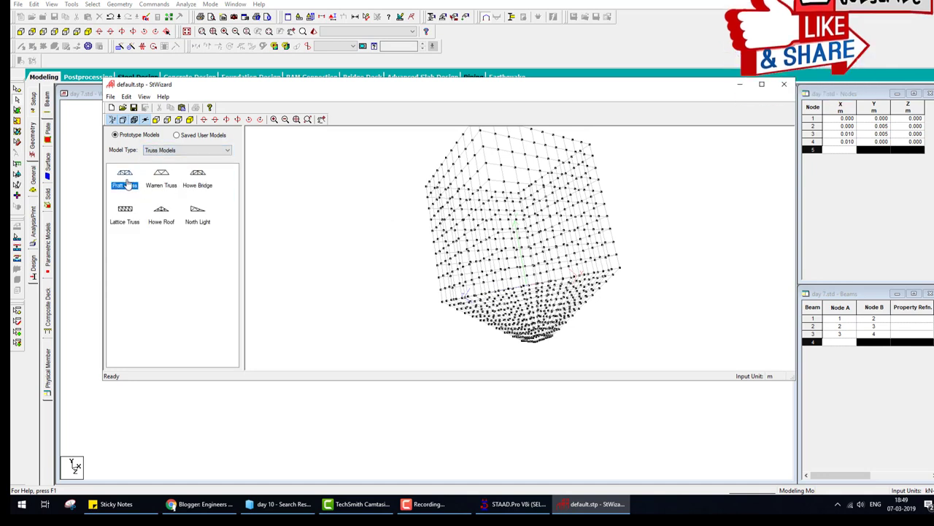
{"action": "double_click", "coordinate": [124, 181]}
{"action": "left_click", "coordinate": [530, 278]}
{"action": "mouse_move", "coordinate": [530, 278]}
{"action": "middle_mouse_down"}
{"action": "mouse_move", "coordinate": [489, 313]}
{"action": "mouse_move", "coordinate": [473, 283]}
{"action": "mouse_move", "coordinate": [508, 229]}
{"action": "middle_mouse_up"}
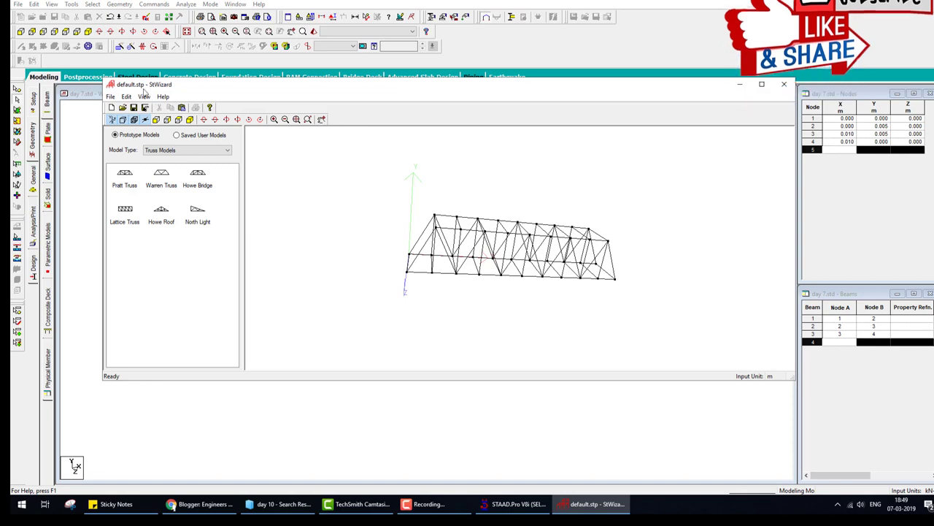
Step: Rearrange the wizard windows and bring up the wizard's File commands for merging
{"action": "left_click_drag", "start_coordinate": [118, 85], "coordinate": [107, 287]}
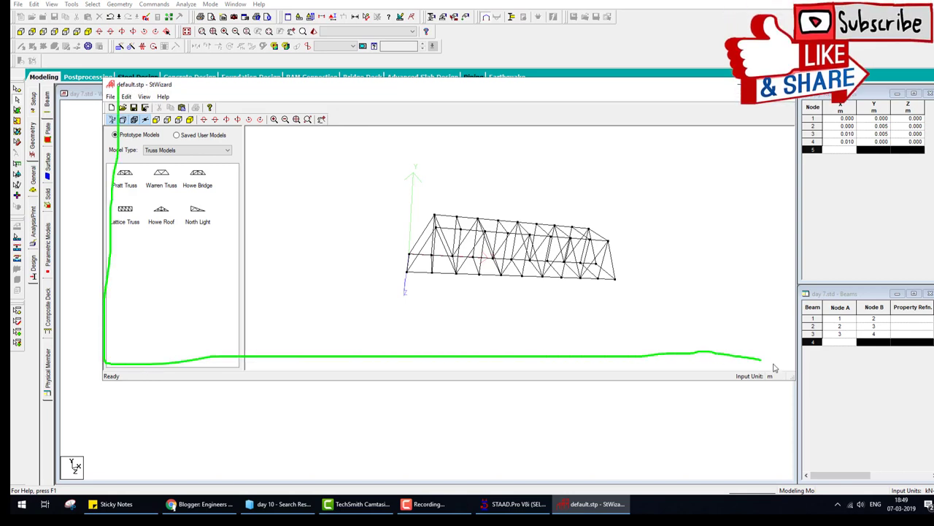
{"action": "mouse_move", "coordinate": [775, 368]}
{"action": "left_mouse_down"}
{"action": "mouse_move", "coordinate": [768, 94]}
{"action": "mouse_move", "coordinate": [137, 97]}
{"action": "left_mouse_up"}
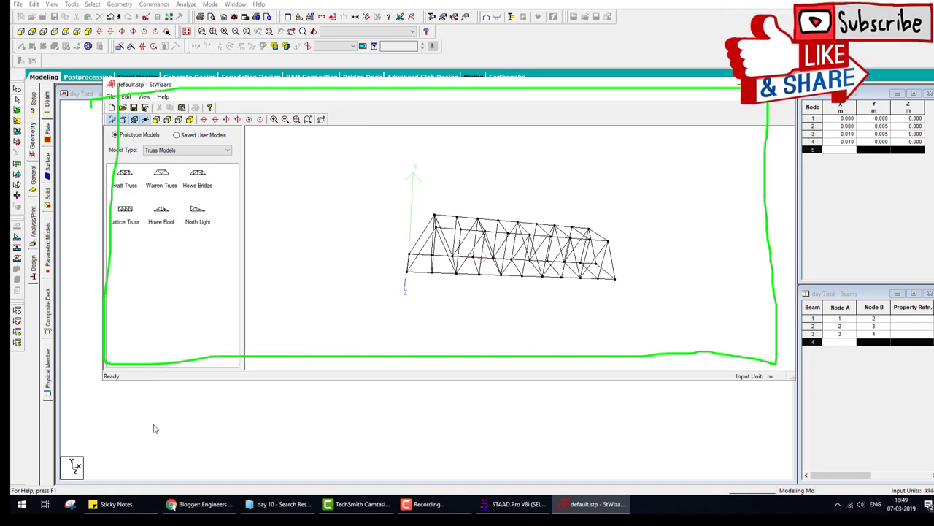
{"action": "mouse_move", "coordinate": [468, 192]}
{"action": "left_mouse_down"}
{"action": "mouse_move", "coordinate": [475, 340]}
{"action": "mouse_move", "coordinate": [461, 192]}
{"action": "left_mouse_up"}
{"action": "mouse_move", "coordinate": [298, 423]}
{"action": "left_mouse_down"}
{"action": "mouse_move", "coordinate": [272, 441]}
{"action": "mouse_move", "coordinate": [322, 415]}
{"action": "left_mouse_up"}
{"action": "key", "text": "Escape"}
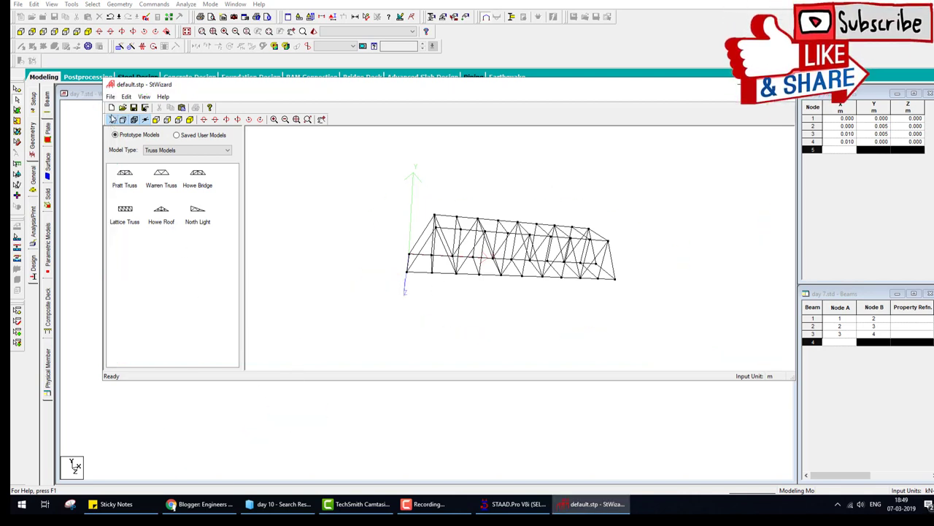
{"action": "left_click", "coordinate": [110, 96]}
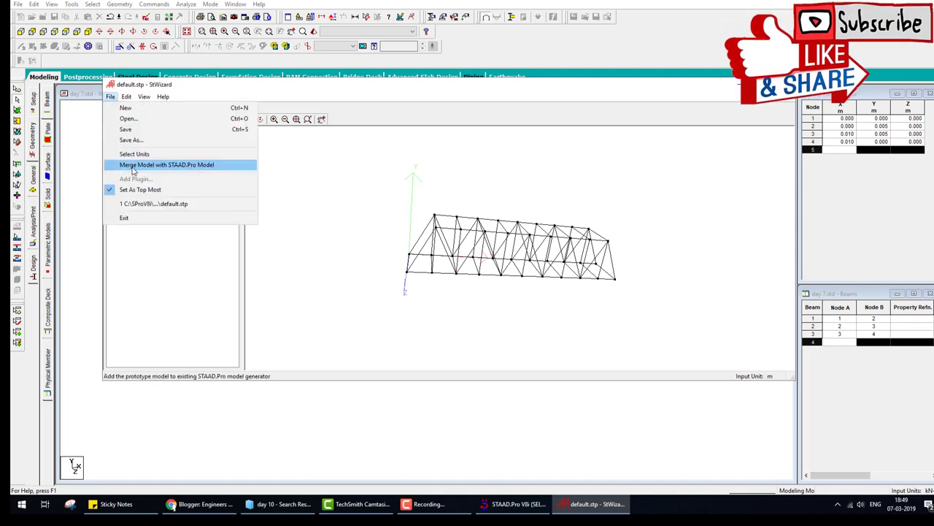
Step: Merge the prototype into the STAAD.Pro model, using the truss's end corner node as reference point
{"action": "left_click", "coordinate": [179, 167]}
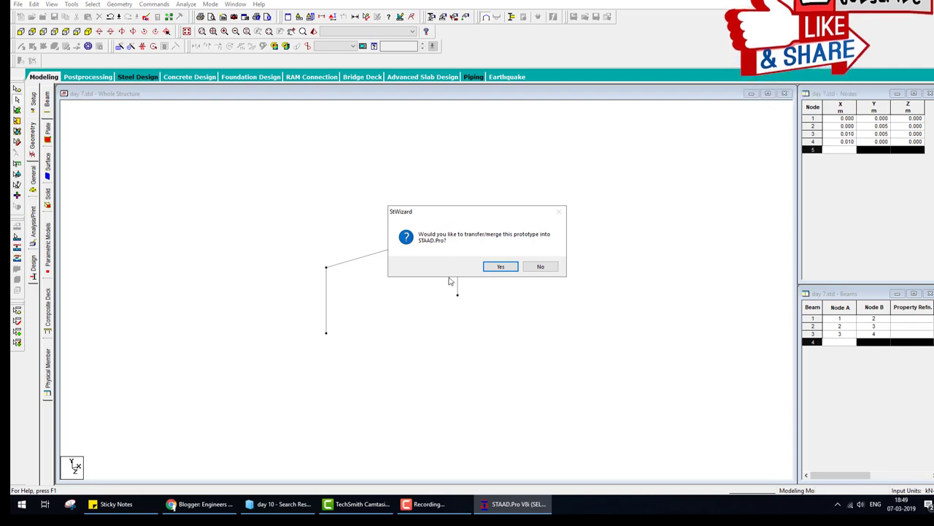
{"action": "left_click", "coordinate": [501, 267]}
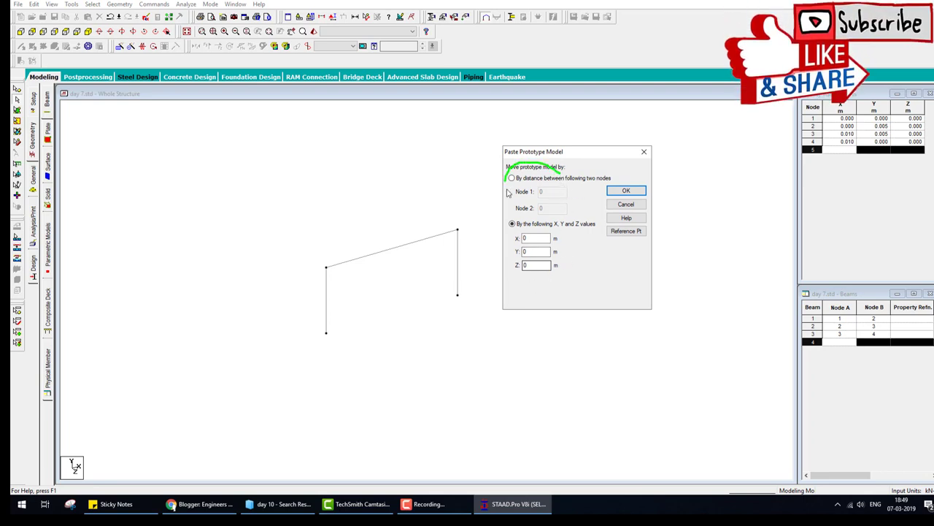
{"action": "left_click_drag", "start_coordinate": [509, 192], "coordinate": [570, 177]}
{"action": "left_click_drag", "start_coordinate": [573, 232], "coordinate": [509, 244]}
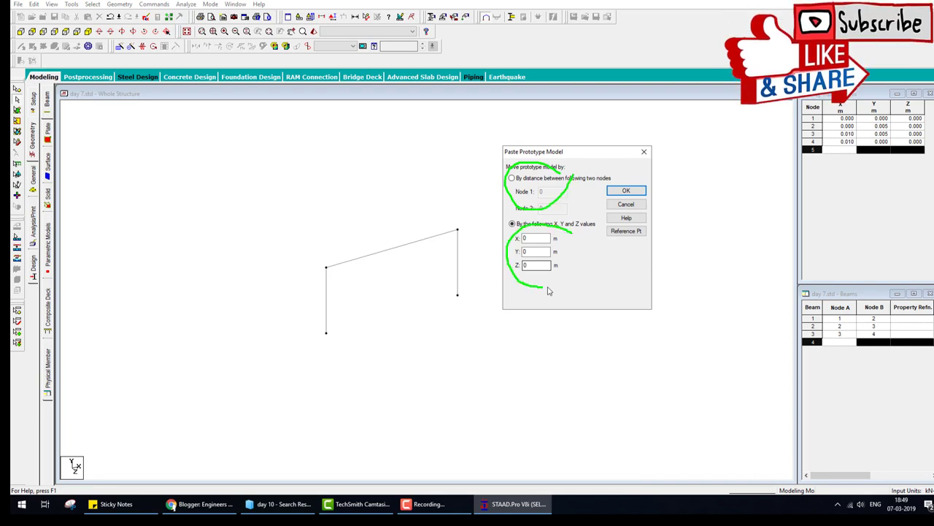
{"action": "left_click_drag", "start_coordinate": [509, 276], "coordinate": [511, 281]}
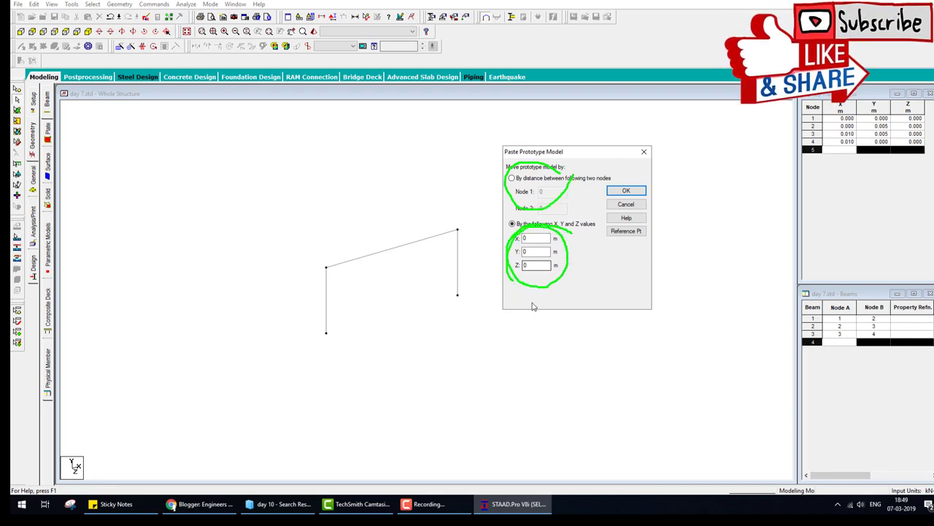
{"action": "left_click_drag", "start_coordinate": [650, 236], "coordinate": [636, 249]}
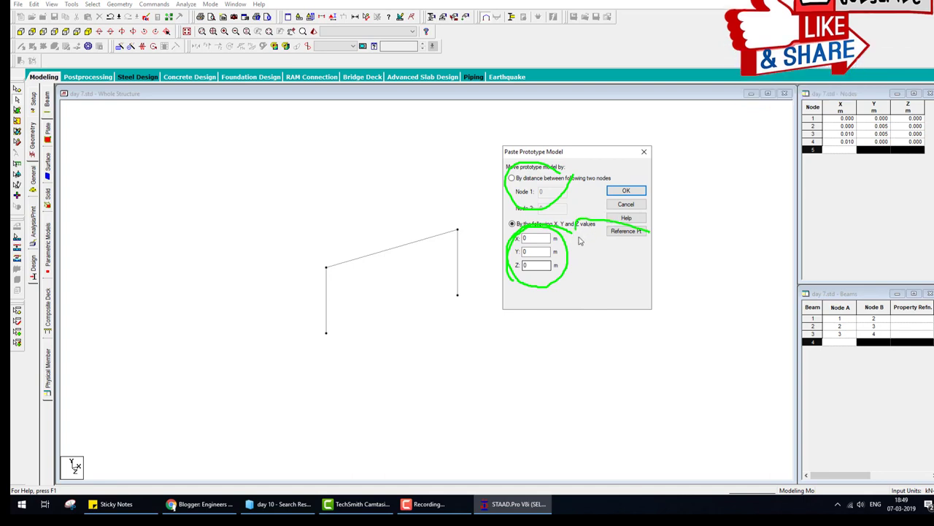
{"action": "left_click", "coordinate": [626, 232]}
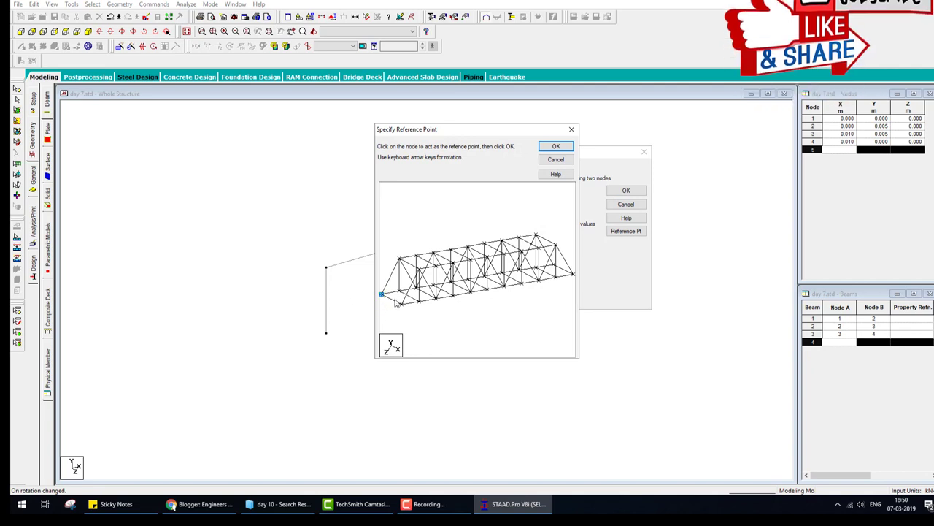
{"action": "left_click", "coordinate": [555, 146]}
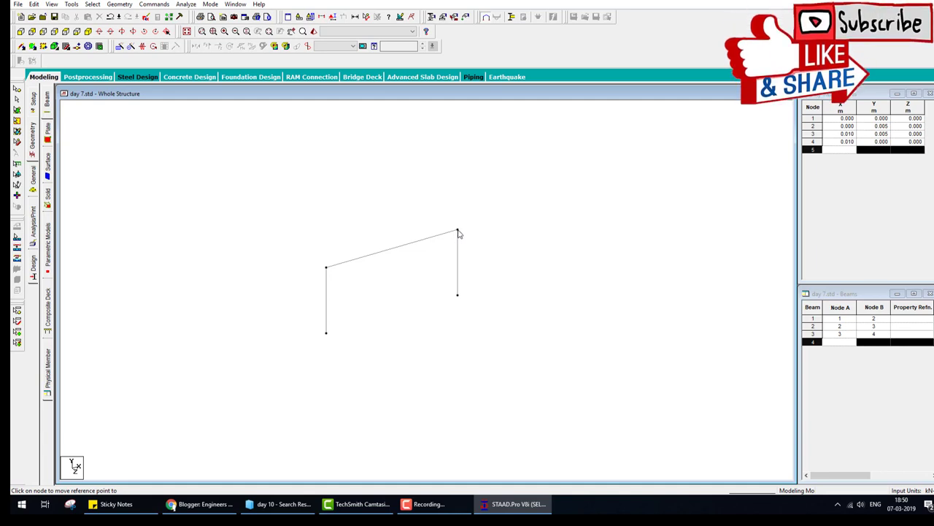
Step: Paste the truss at the frame's top-right node, accept duplicate nodes, and select all beams
{"action": "left_click", "coordinate": [458, 232]}
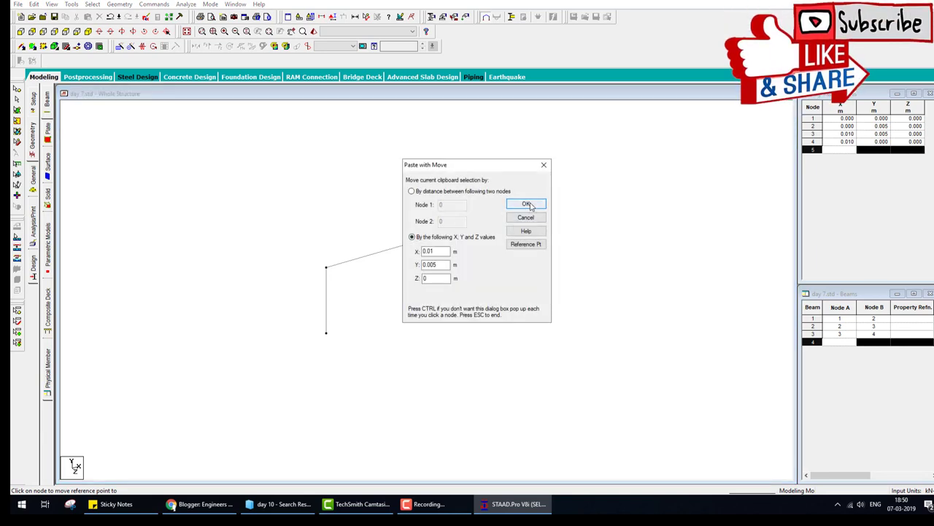
{"action": "left_click", "coordinate": [527, 205]}
{"action": "left_click", "coordinate": [505, 267]}
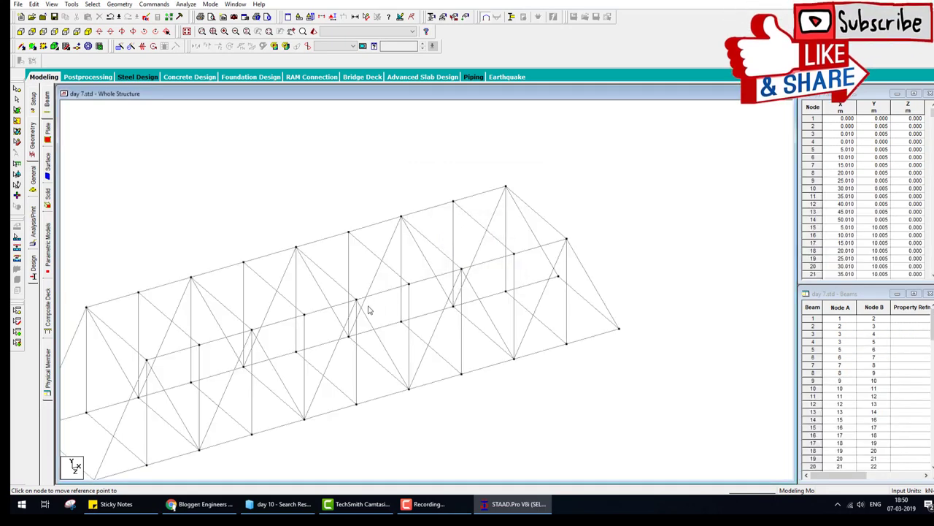
{"action": "scroll", "coordinate": [524, 225], "scroll_direction": "down", "scroll_amount": 2}
{"action": "scroll", "coordinate": [307, 344], "scroll_direction": "down", "scroll_amount": 3}
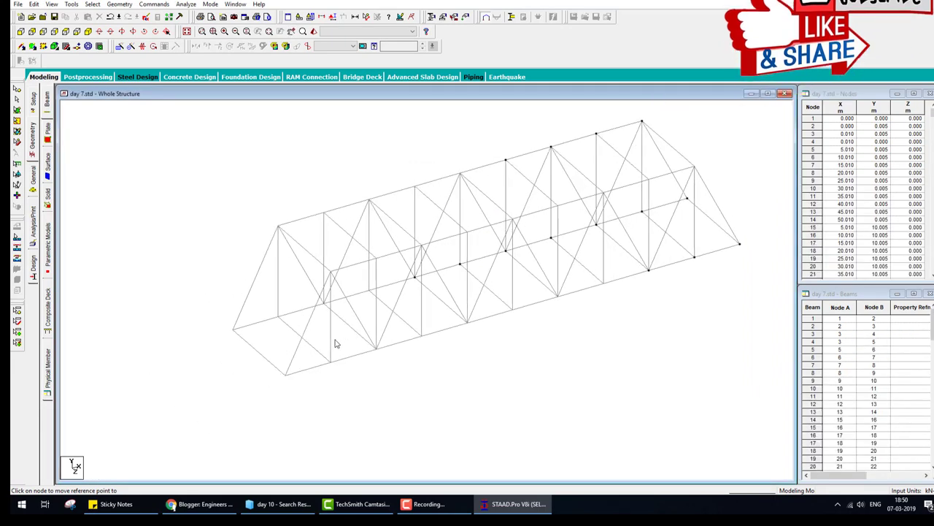
{"action": "scroll", "coordinate": [262, 336], "scroll_direction": "up", "scroll_amount": 2}
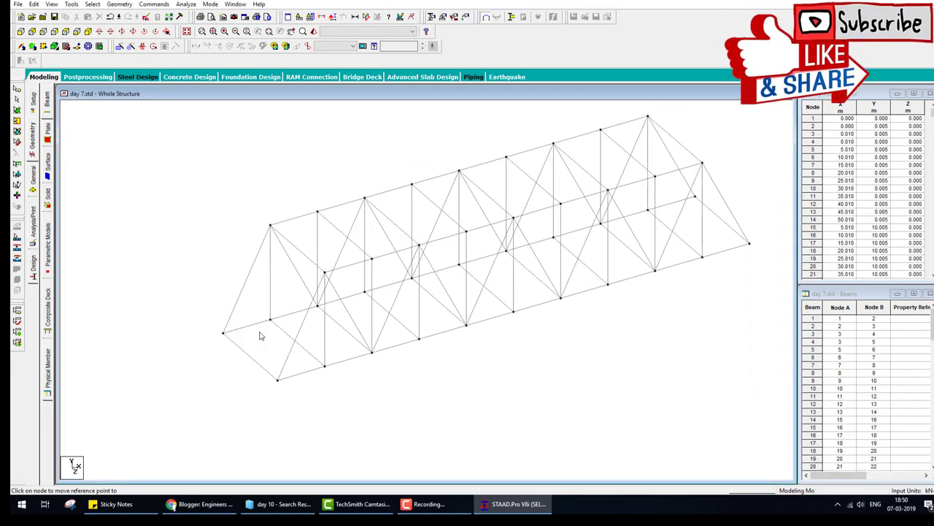
{"action": "scroll", "coordinate": [380, 349], "scroll_direction": "down", "scroll_amount": 2}
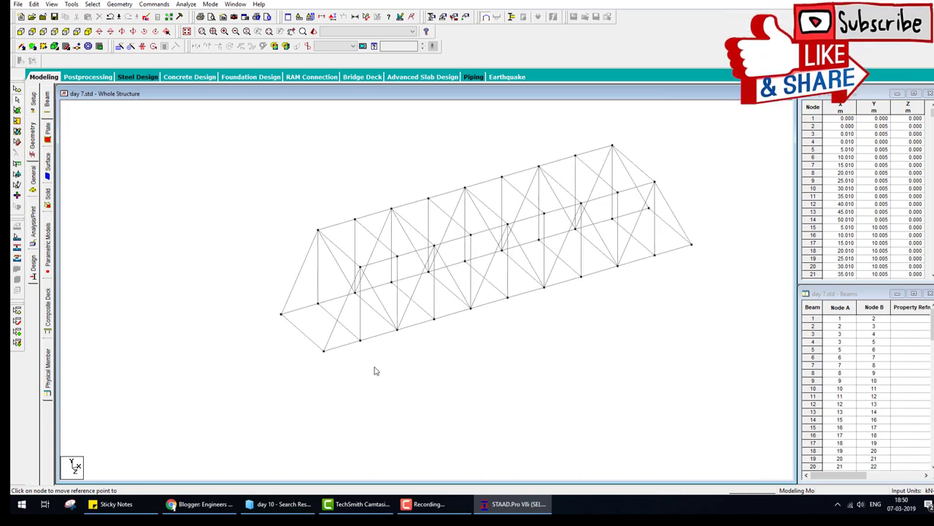
{"action": "key", "text": "ctrl+a"}
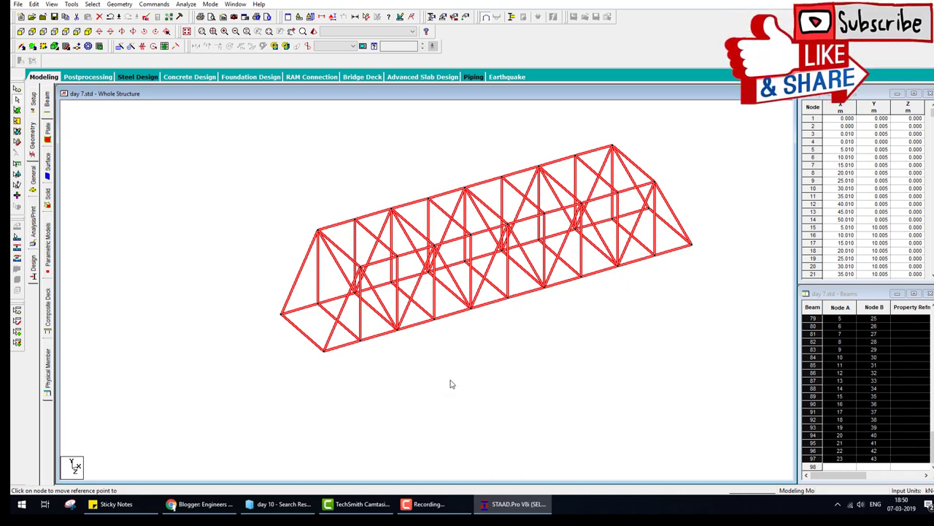
Step: Undo the truss paste, delete the portal frame's three beams, and bring up snap grid and input units
{"action": "key", "text": "ctrl+z"}
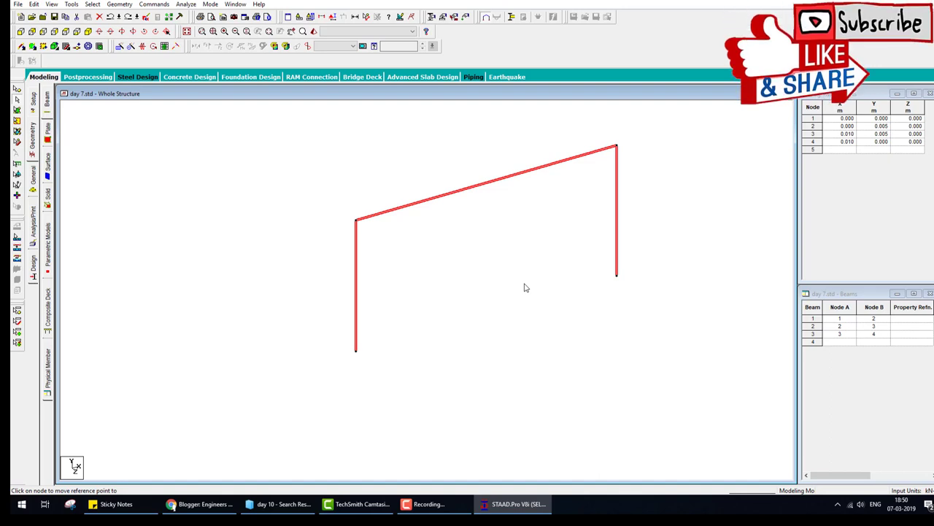
{"action": "key", "text": "Delete"}
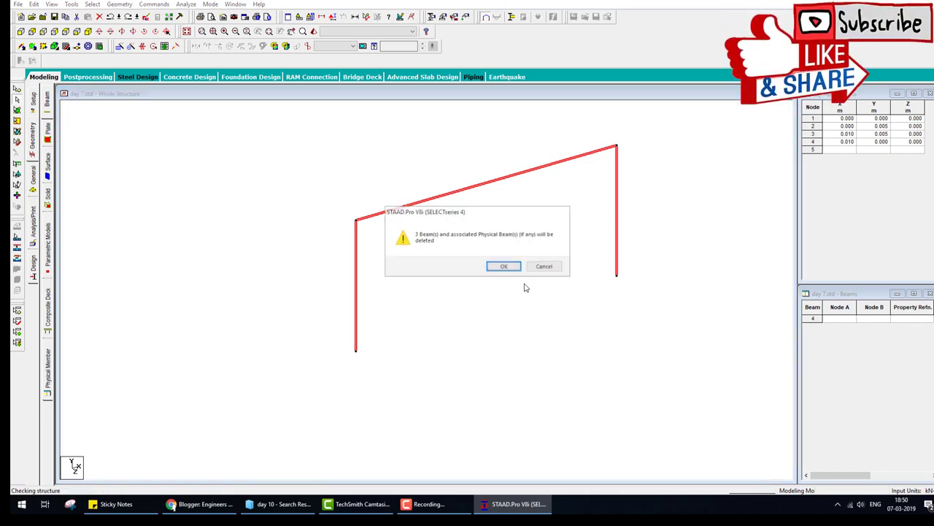
{"action": "key", "text": "Return"}
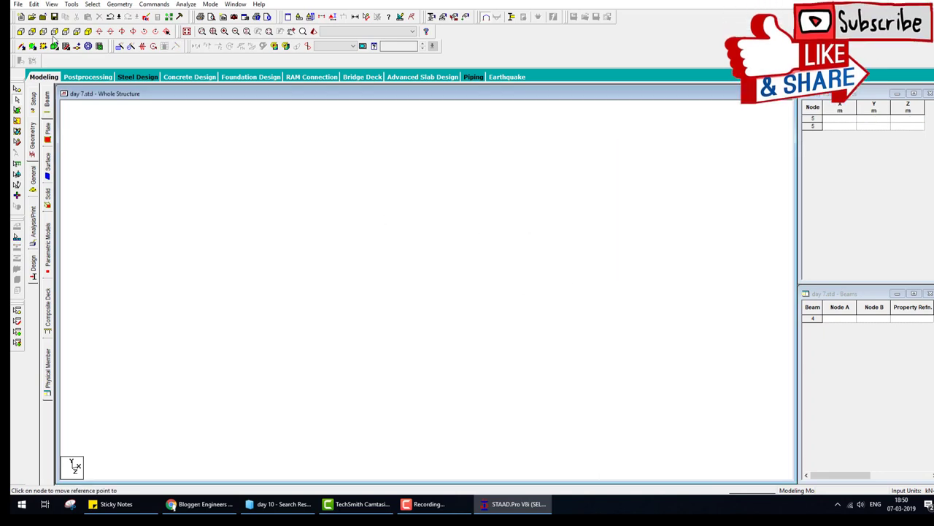
{"action": "left_click", "coordinate": [65, 46]}
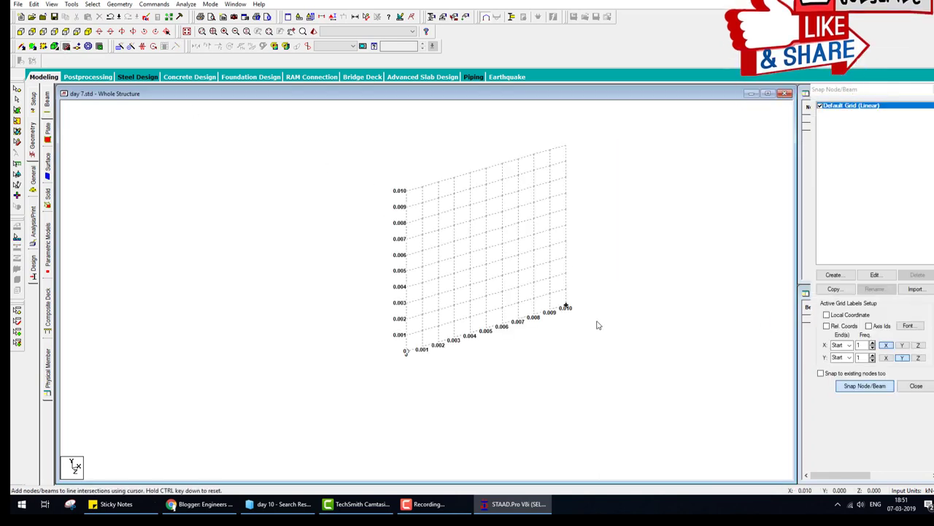
{"action": "left_click", "coordinate": [299, 16]}
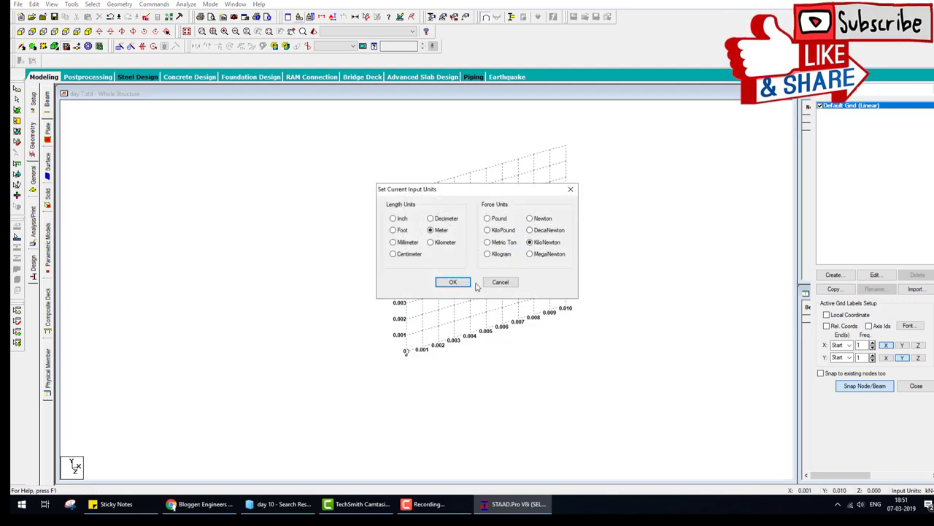
Step: Keep metre and kilonewton input units and set the default grid's X and Y spacing to 1 m
{"action": "left_click", "coordinate": [459, 284]}
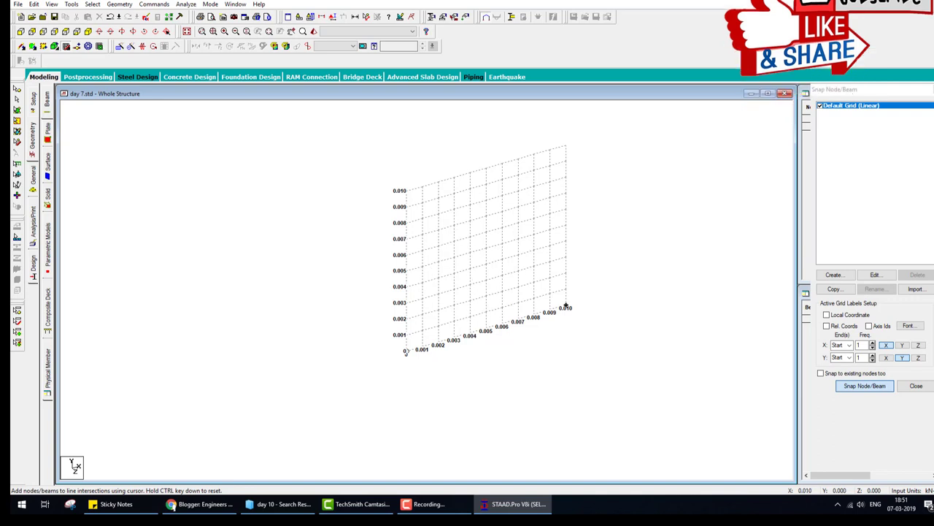
{"action": "left_click", "coordinate": [874, 275]}
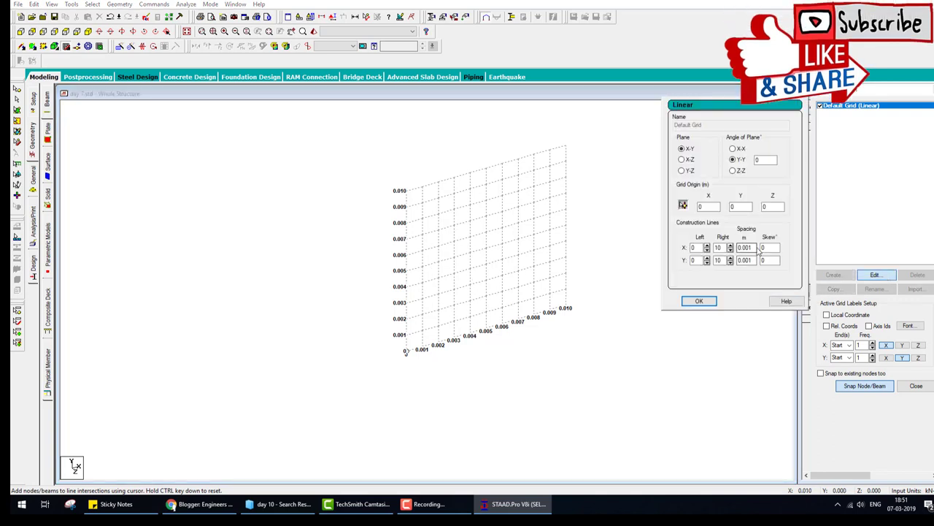
{"action": "left_click_drag", "start_coordinate": [758, 251], "coordinate": [676, 250]}
{"action": "left_click_drag", "start_coordinate": [757, 261], "coordinate": [695, 266]}
{"action": "left_click", "coordinate": [698, 300]}
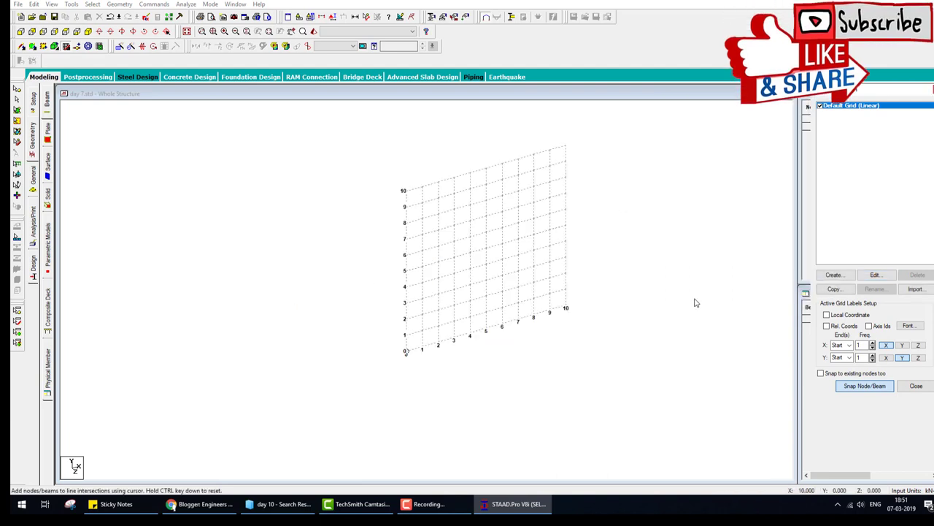
Step: Draw beams from the grid origin to its top-right node and accept the auto-save prompt
{"action": "left_click", "coordinate": [401, 355]}
{"action": "left_click", "coordinate": [575, 140]}
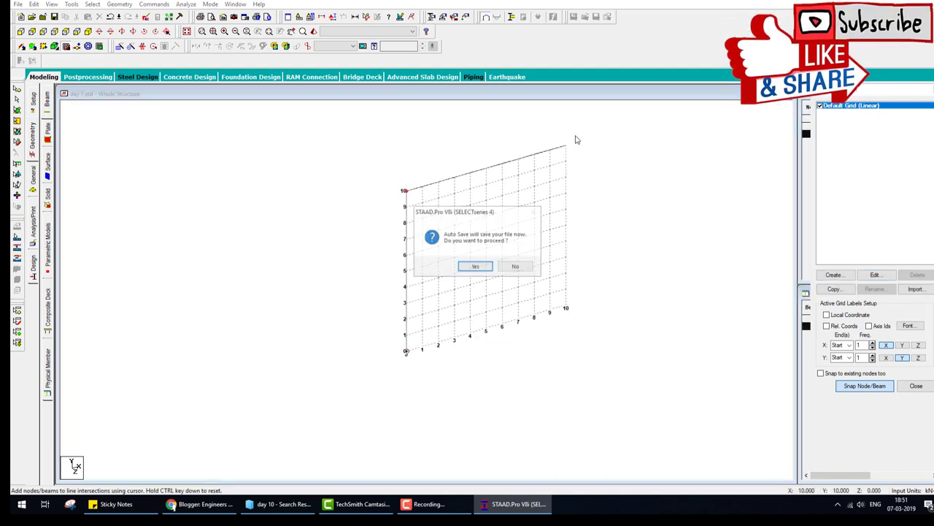
{"action": "key", "text": "Return"}
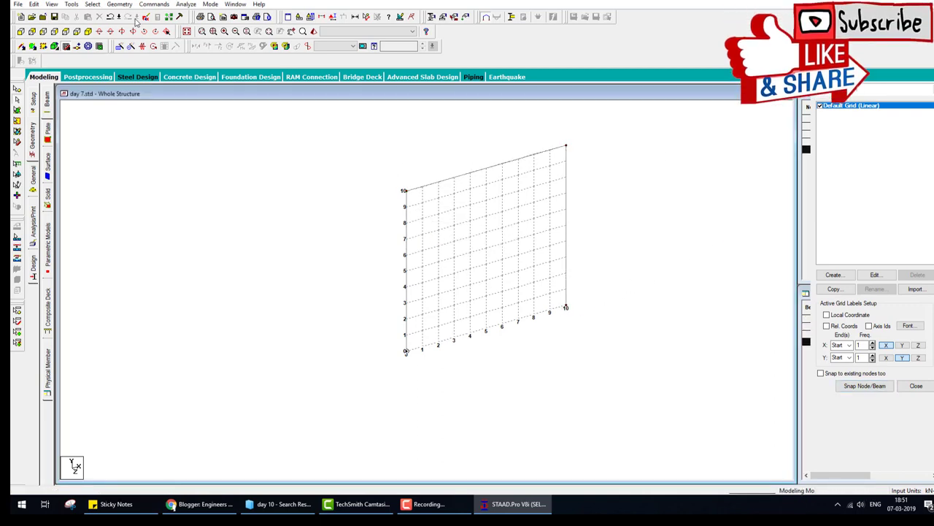
{"action": "left_click", "coordinate": [120, 3]}
Step: Generate a Howe Roof truss in the Structure Wizard and merge it into the STAAD.Pro model
{"action": "left_click", "coordinate": [155, 300]}
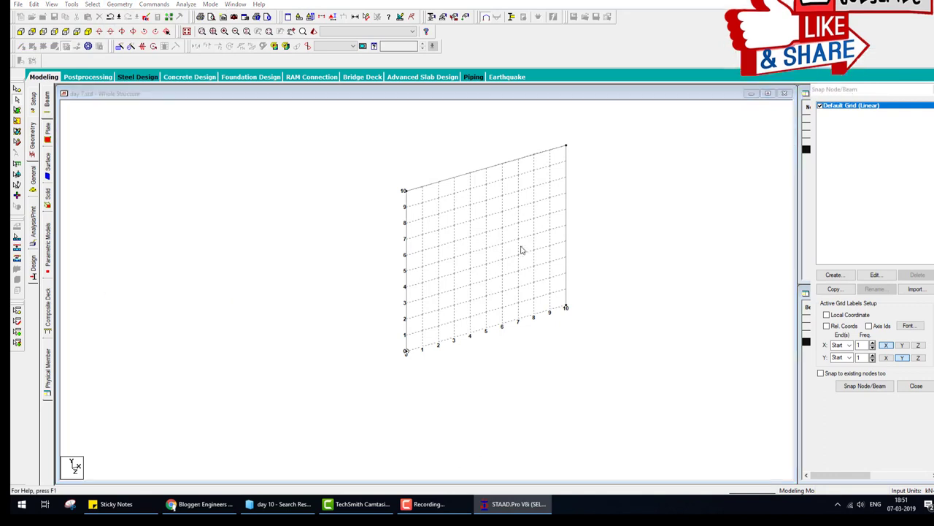
{"action": "left_click_drag", "start_coordinate": [189, 248], "coordinate": [409, 255]}
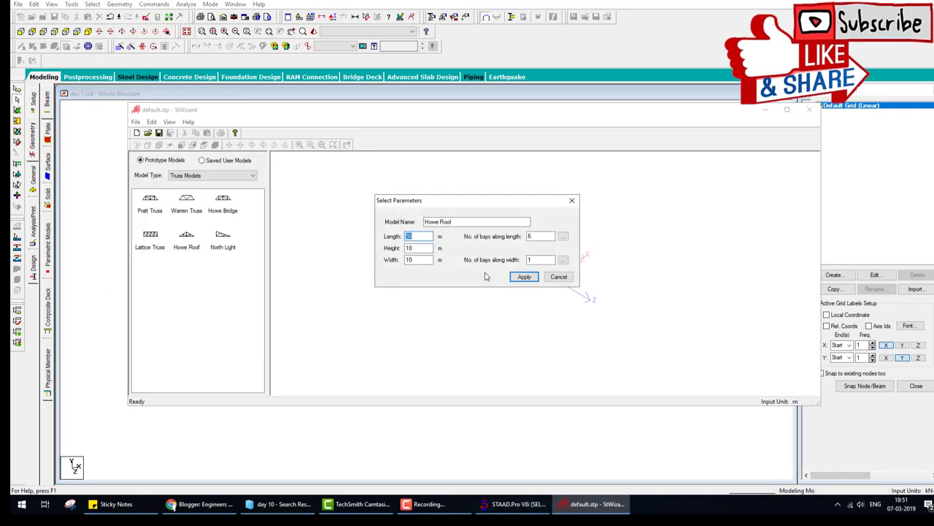
{"action": "left_click", "coordinate": [524, 276]}
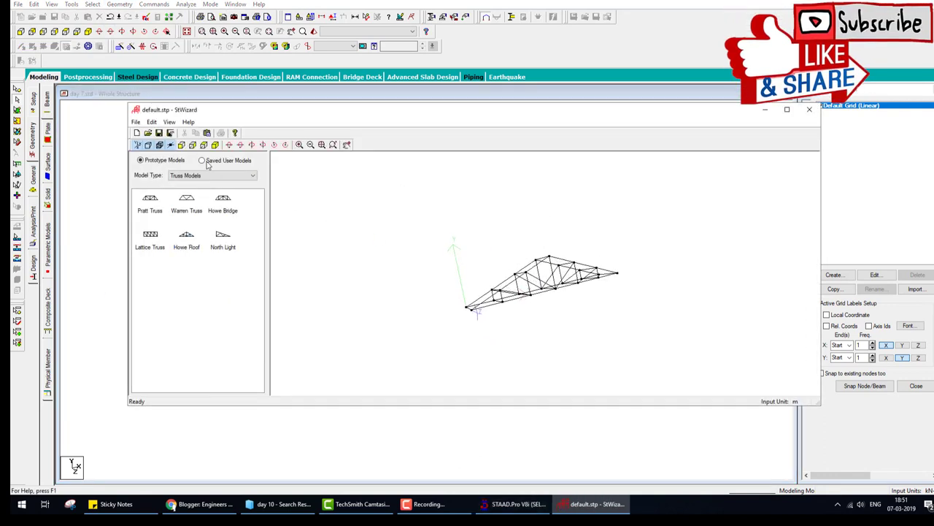
{"action": "left_click", "coordinate": [136, 122]}
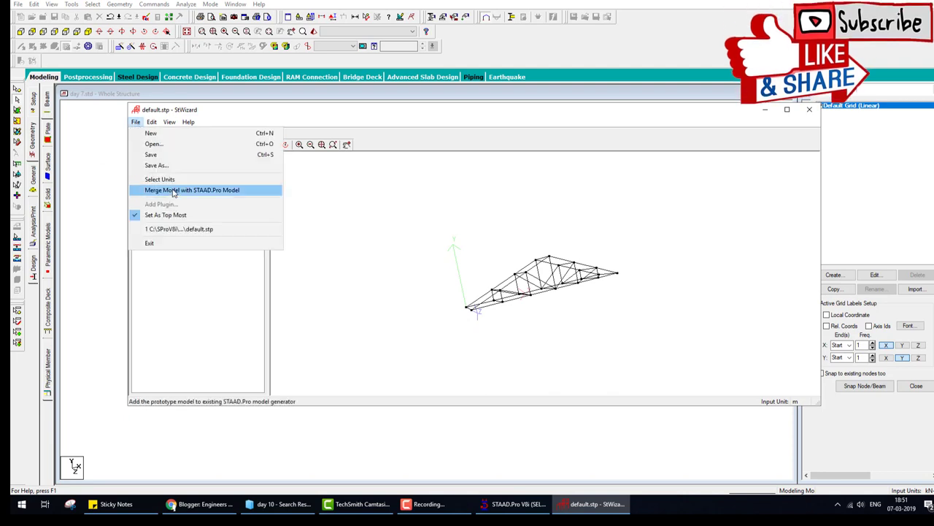
{"action": "left_click", "coordinate": [175, 191]}
{"action": "left_click", "coordinate": [500, 266]}
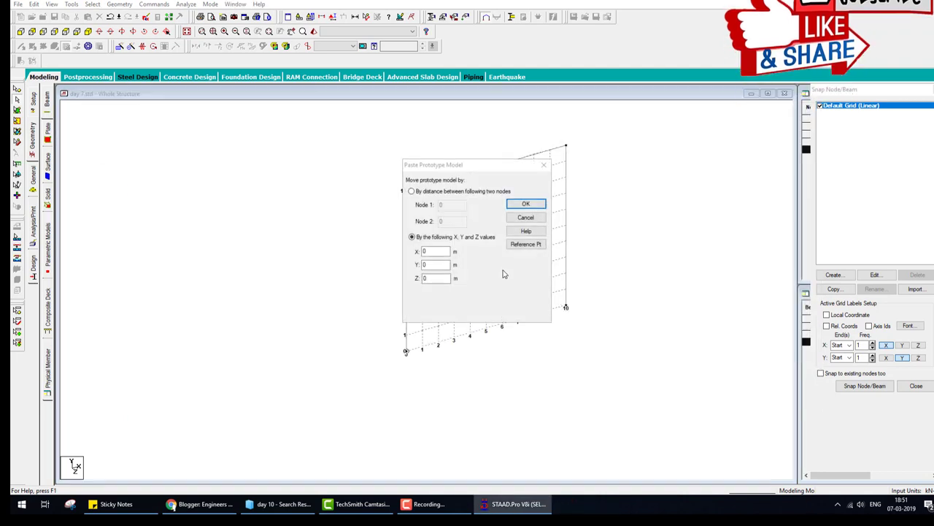
Step: Paste the truss at the grid's top-right node with offset X 10, Y 10, Z 0, ignoring duplicate nodes
{"action": "left_click", "coordinate": [562, 244]}
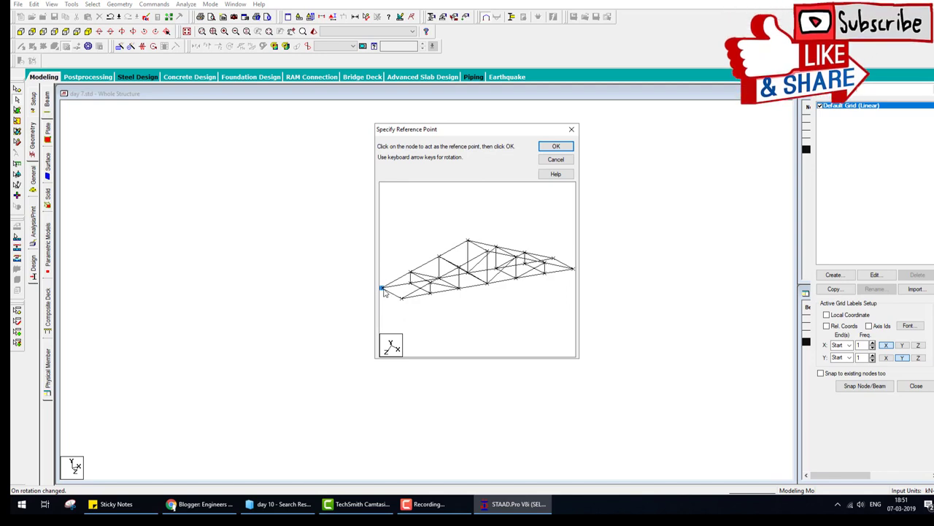
{"action": "left_click", "coordinate": [556, 146]}
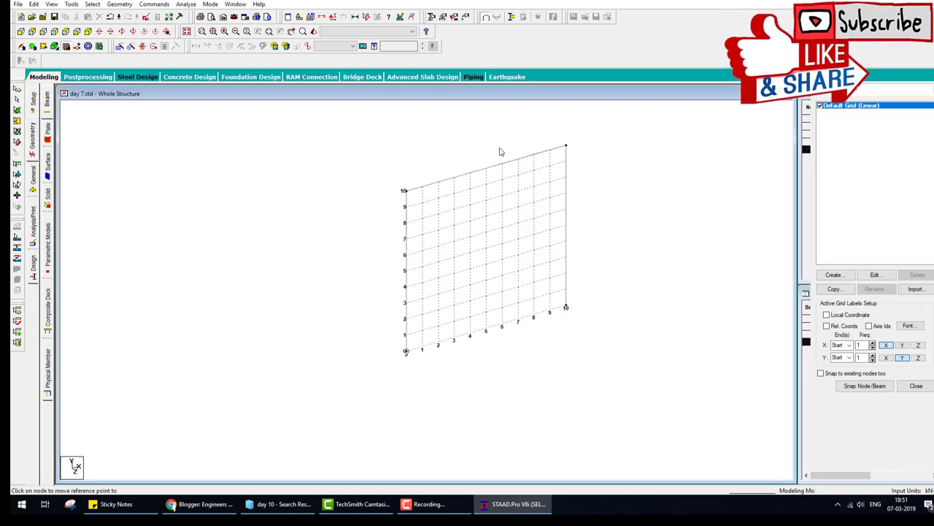
{"action": "left_click", "coordinate": [567, 148]}
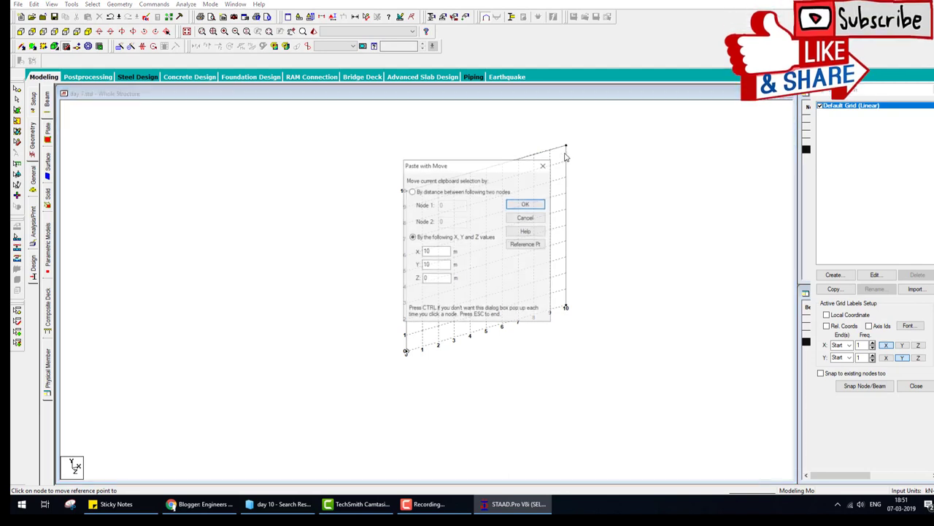
{"action": "left_click", "coordinate": [525, 204]}
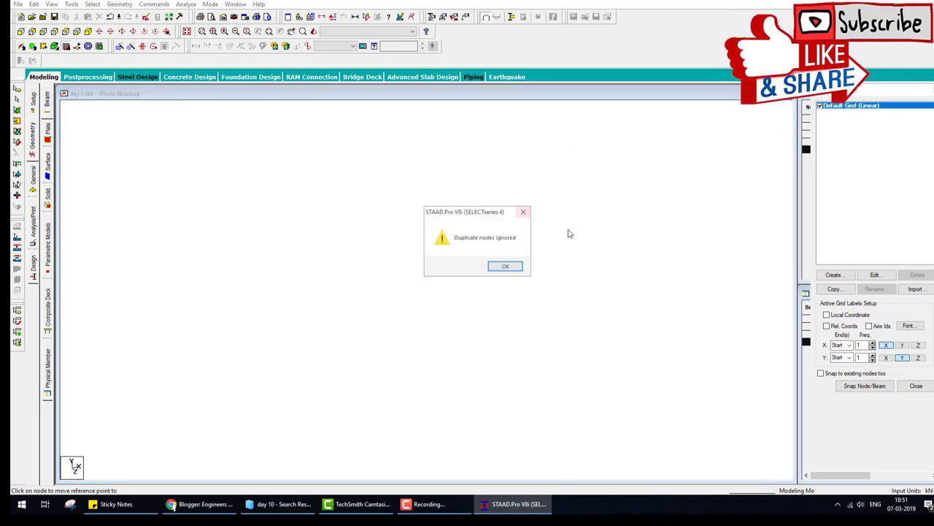
{"action": "left_click", "coordinate": [505, 266]}
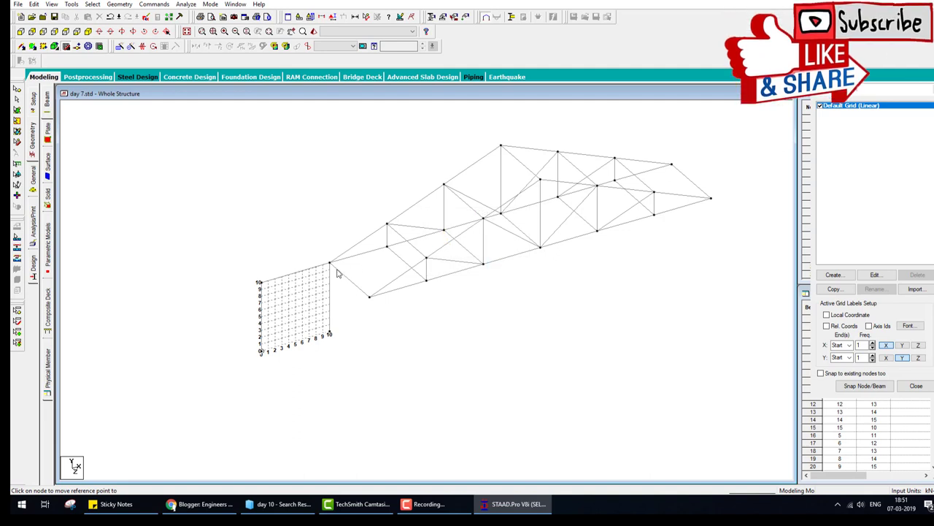
Step: Close the snap grid panel, continue without saving, and window-select the truss members above the portal frame
{"action": "left_click", "coordinate": [932, 95]}
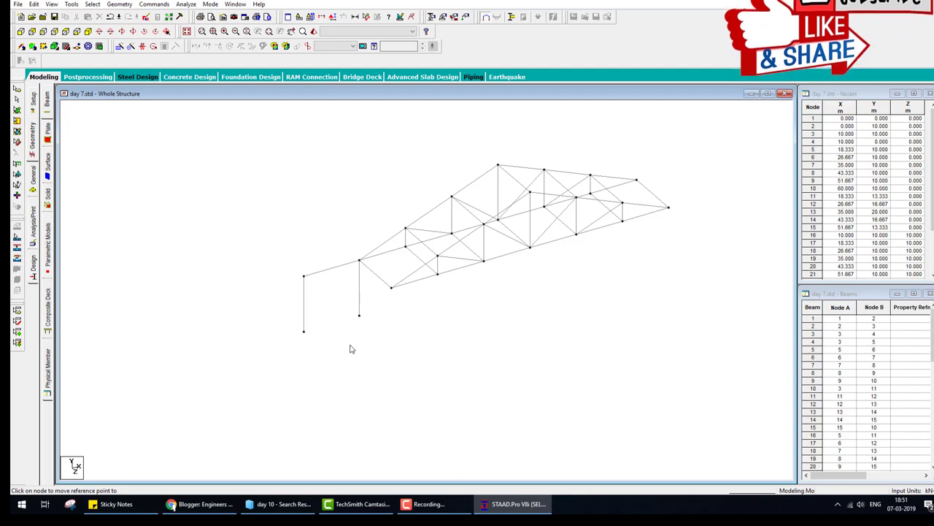
{"action": "left_click", "coordinate": [430, 504]}
{"action": "left_click", "coordinate": [429, 503]}
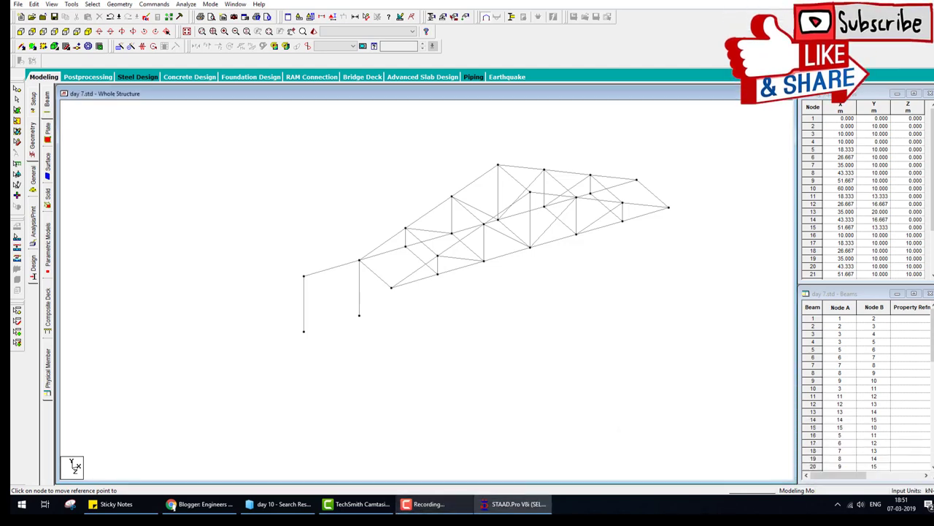
{"action": "key", "text": "alt+F4"}
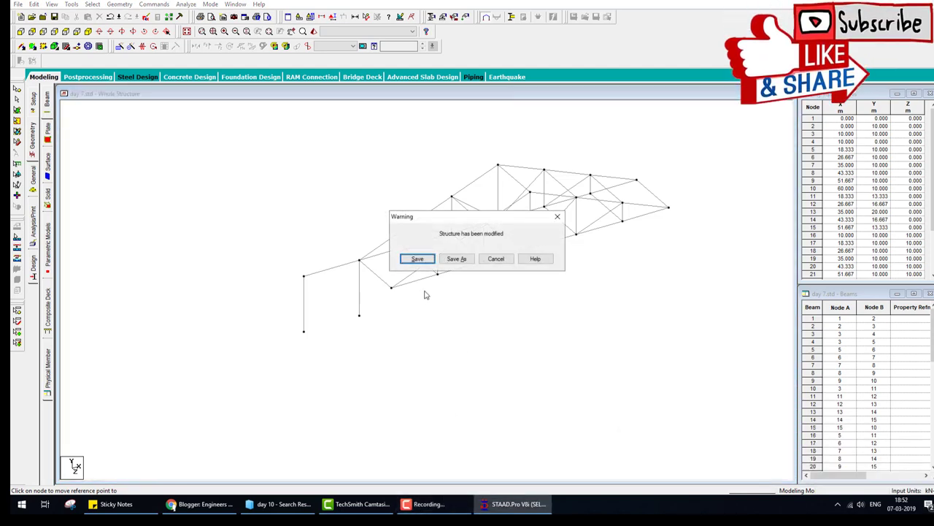
{"action": "key", "text": "F10"}
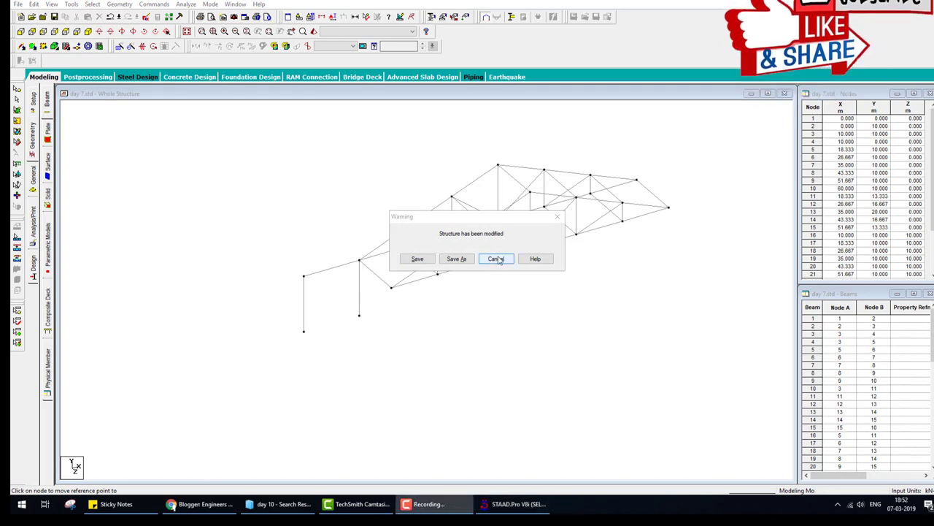
{"action": "left_click", "coordinate": [498, 260]}
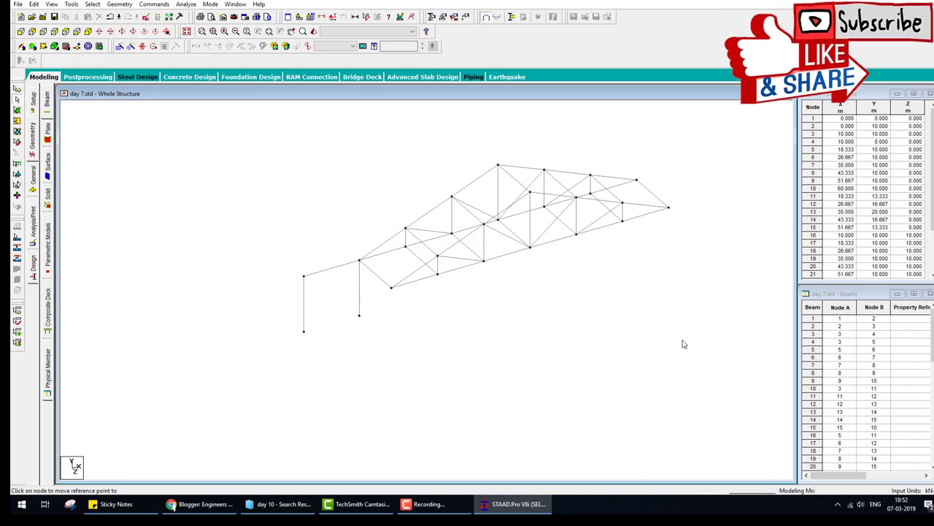
{"action": "left_click_drag", "start_coordinate": [682, 341], "coordinate": [427, 140]}
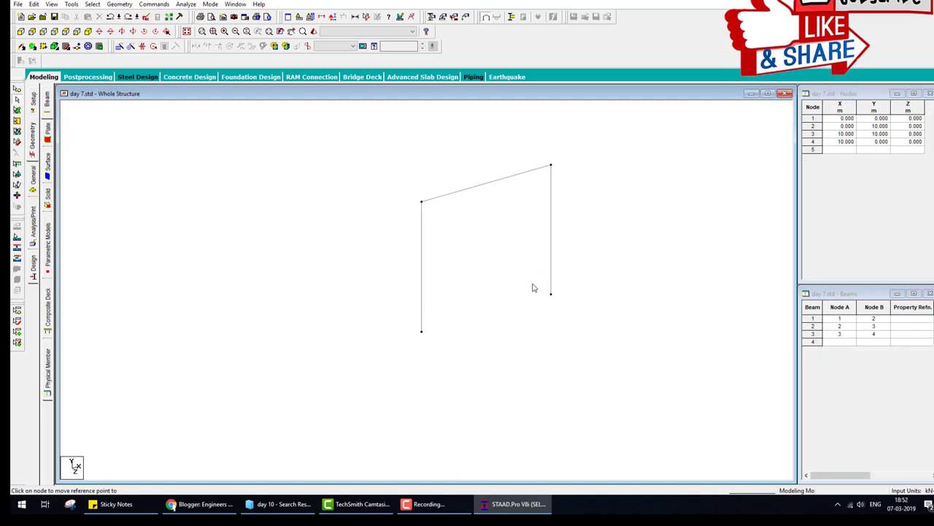
Step: Generate a 20 m diameter Spherical Surface dome in the Structure Wizard and merge it into the model
{"action": "left_click", "coordinate": [119, 4]}
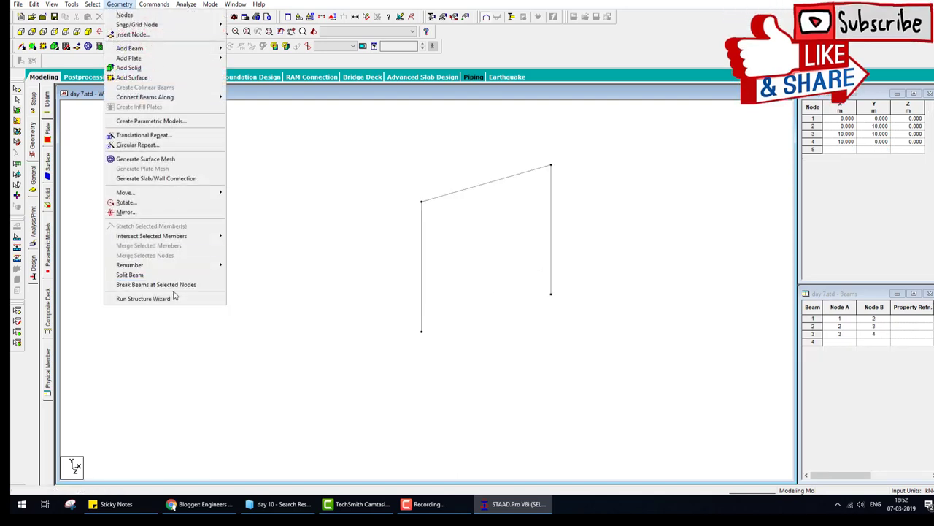
{"action": "left_click", "coordinate": [174, 297]}
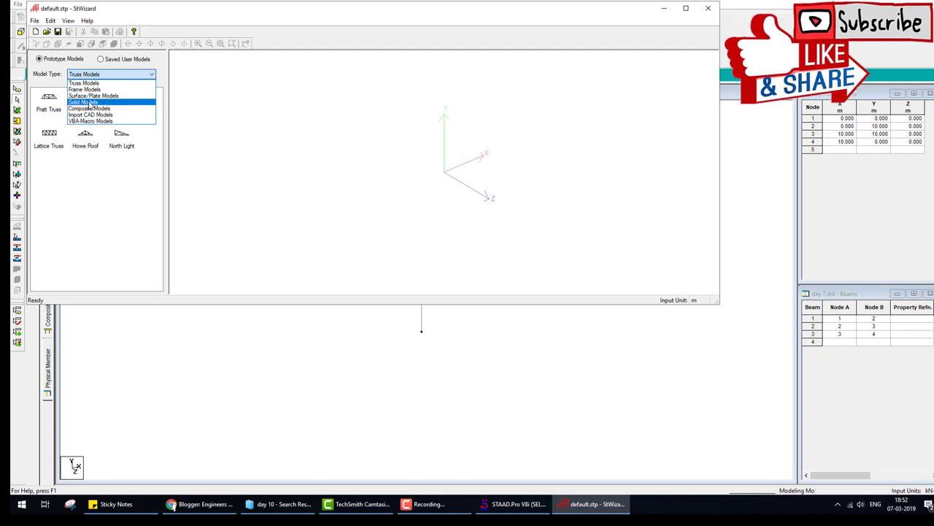
{"action": "left_click", "coordinate": [105, 98]}
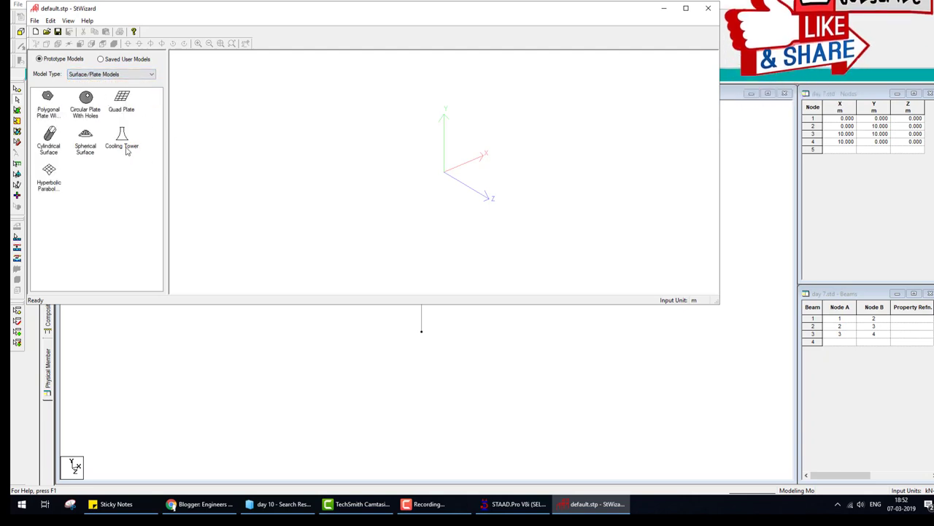
{"action": "left_click_drag", "start_coordinate": [90, 149], "coordinate": [178, 175]}
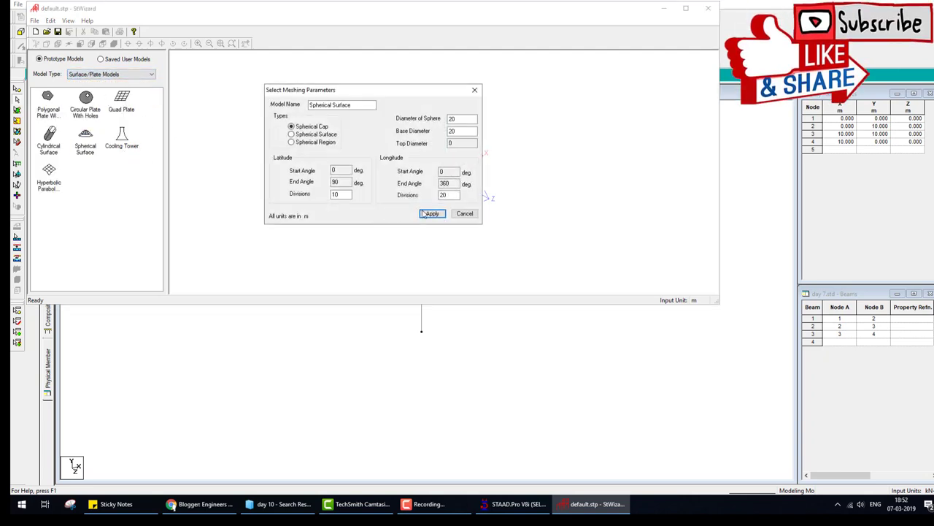
{"action": "left_click", "coordinate": [433, 215]}
{"action": "left_click", "coordinate": [35, 21]}
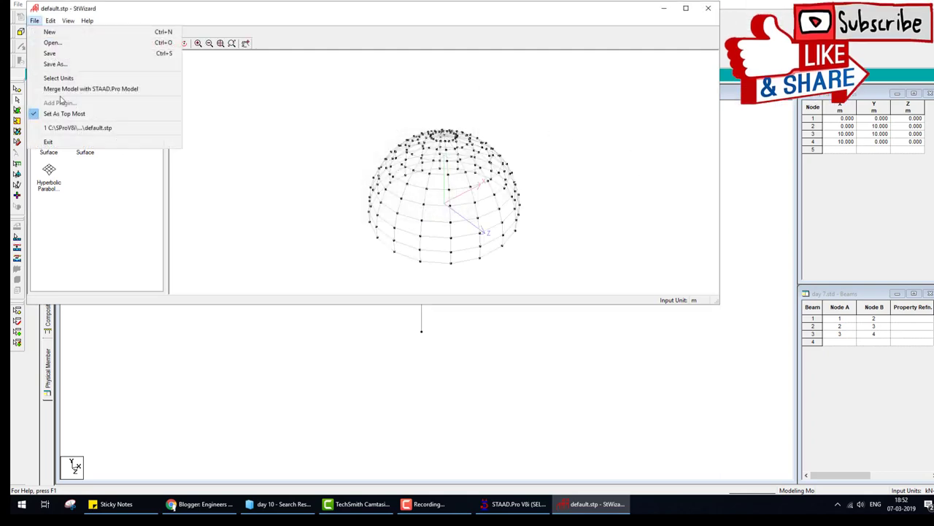
{"action": "left_click", "coordinate": [84, 89]}
{"action": "left_click", "coordinate": [511, 265]}
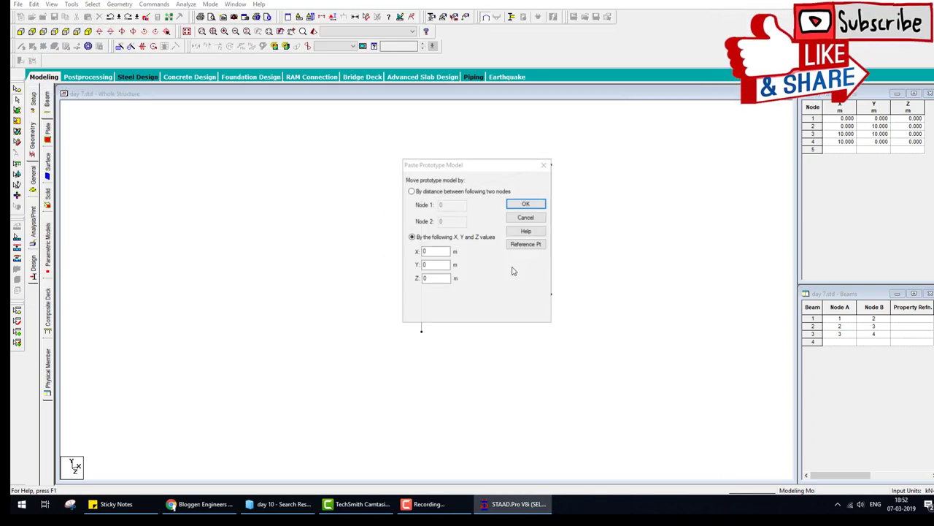
Step: Paste the dome at offset X 10, Y 10, Z -10 above the portal frame, ignoring duplicate nodes
{"action": "left_click", "coordinate": [525, 244]}
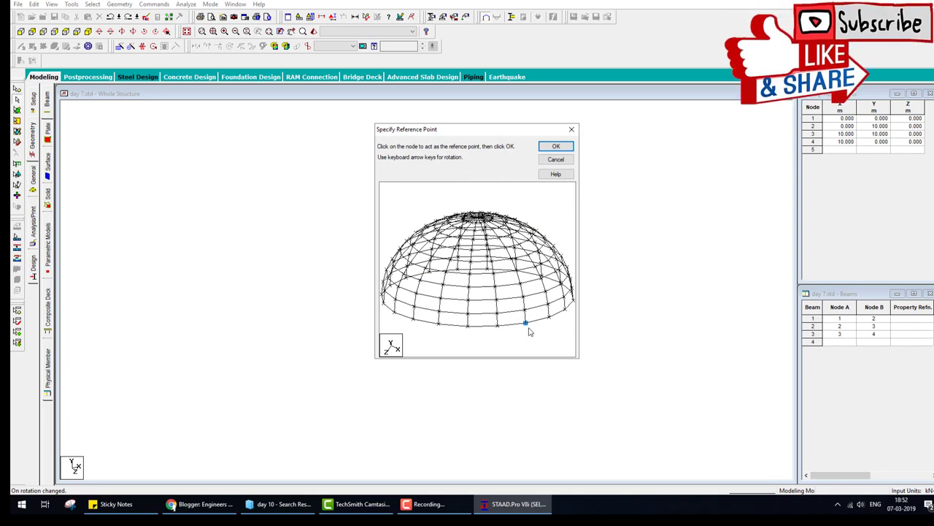
{"action": "left_click_drag", "start_coordinate": [529, 313], "coordinate": [534, 311]}
{"action": "left_click", "coordinate": [555, 146]}
{"action": "left_click", "coordinate": [552, 168]}
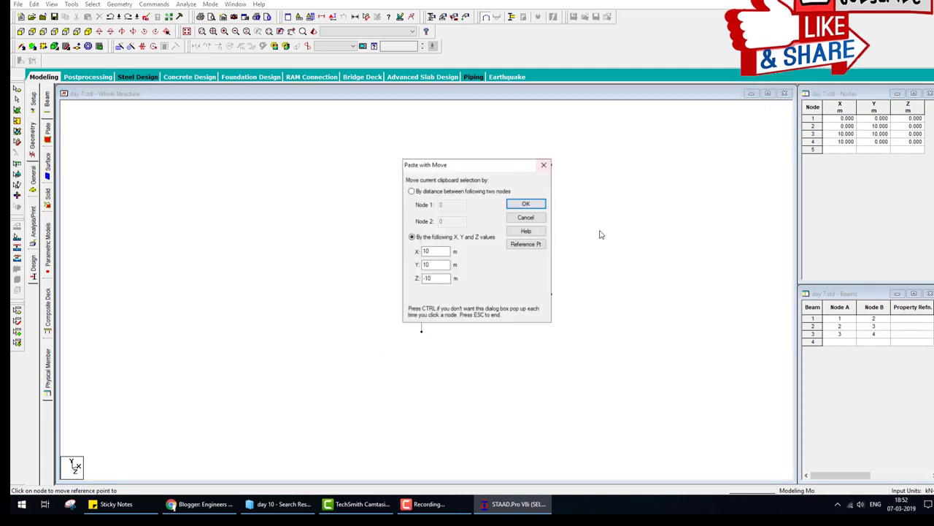
{"action": "left_click", "coordinate": [530, 203]}
{"action": "left_click", "coordinate": [523, 268]}
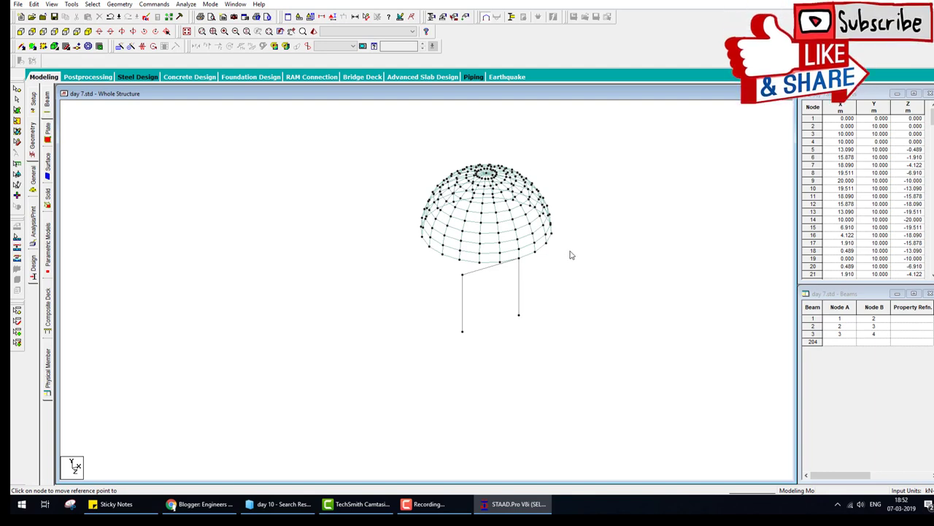
{"action": "key", "text": "F9"}
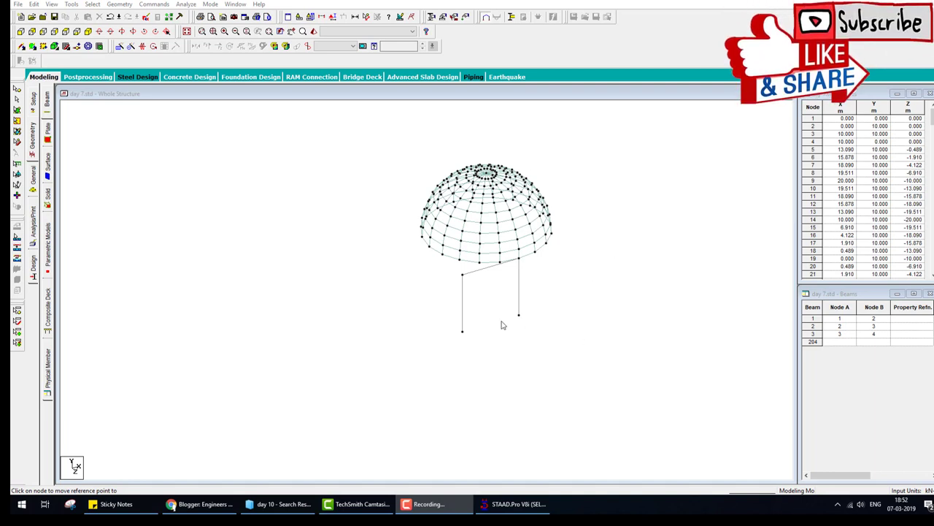
{"action": "left_click", "coordinate": [463, 276]}
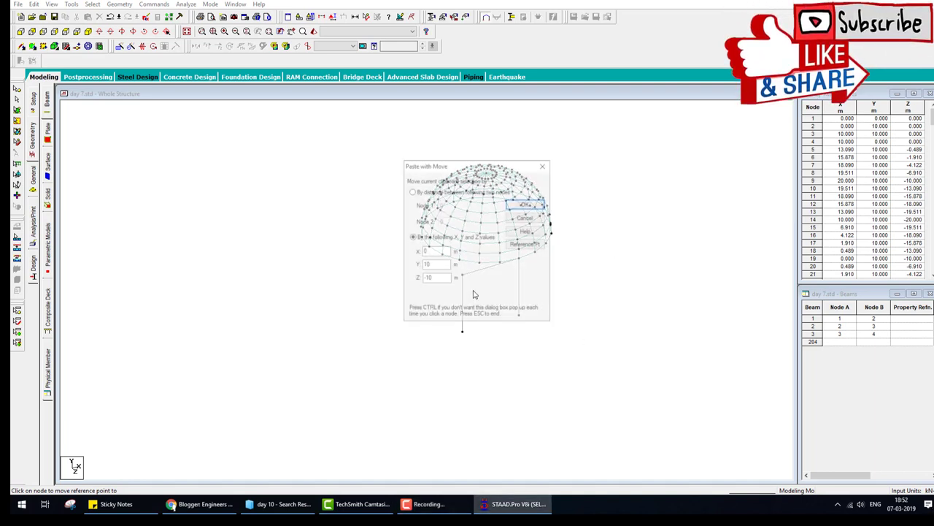
{"action": "left_click", "coordinate": [526, 206]}
{"action": "left_click", "coordinate": [506, 268]}
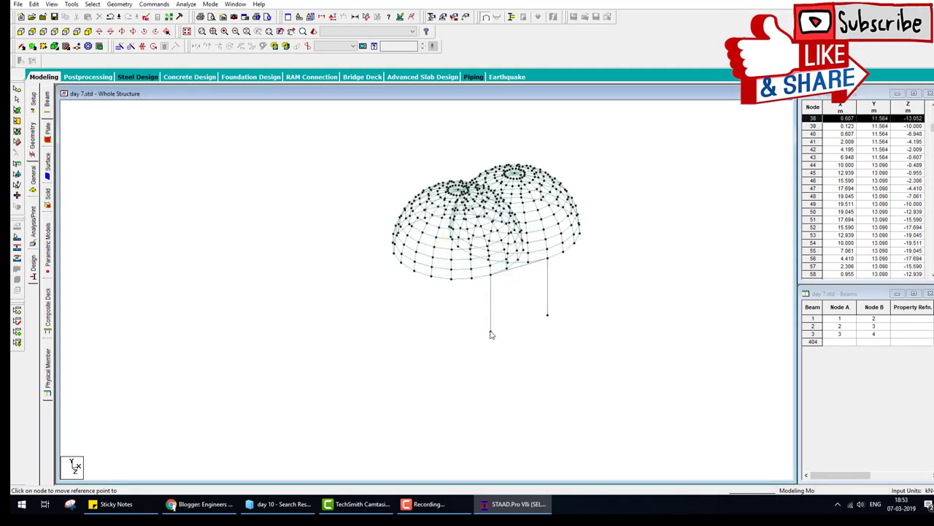
{"action": "left_click", "coordinate": [490, 332]}
{"action": "left_click", "coordinate": [525, 206]}
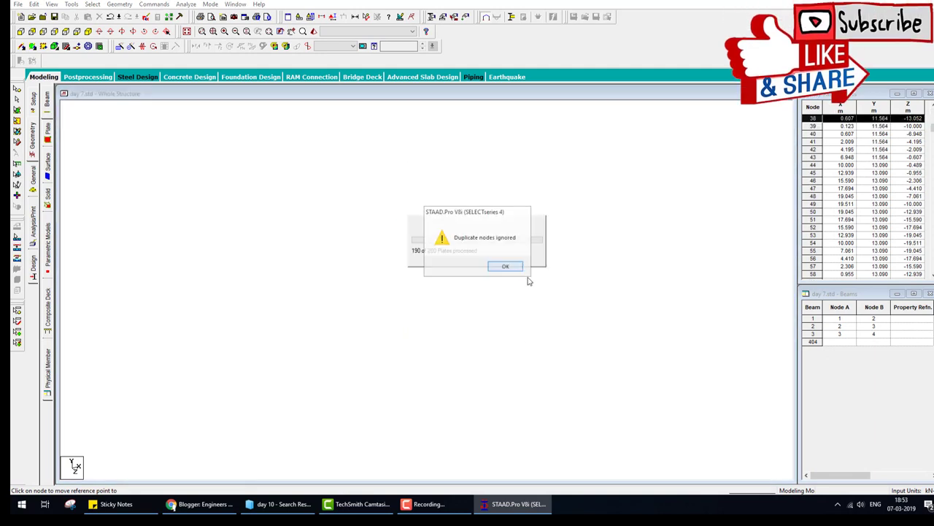
{"action": "key", "text": "Return"}
{"action": "left_click", "coordinate": [546, 315]}
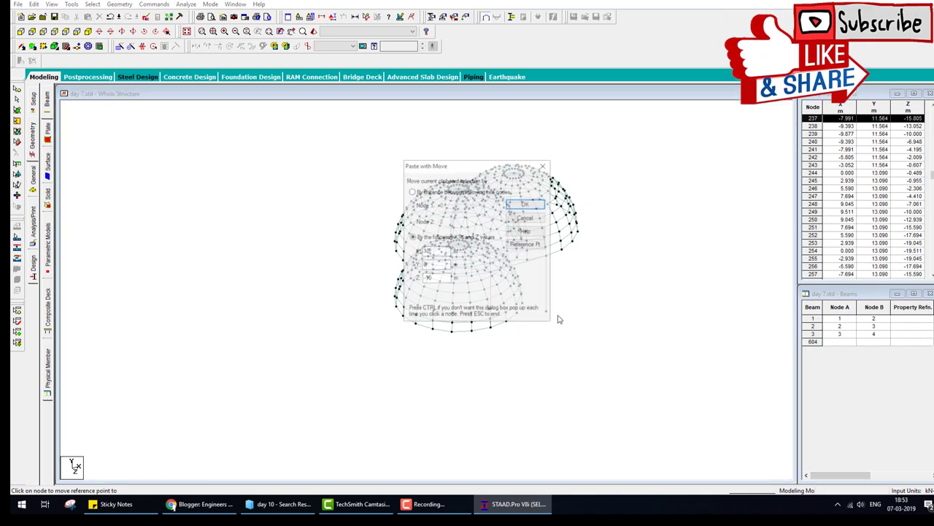
{"action": "left_click", "coordinate": [526, 206]}
{"action": "left_click", "coordinate": [509, 269]}
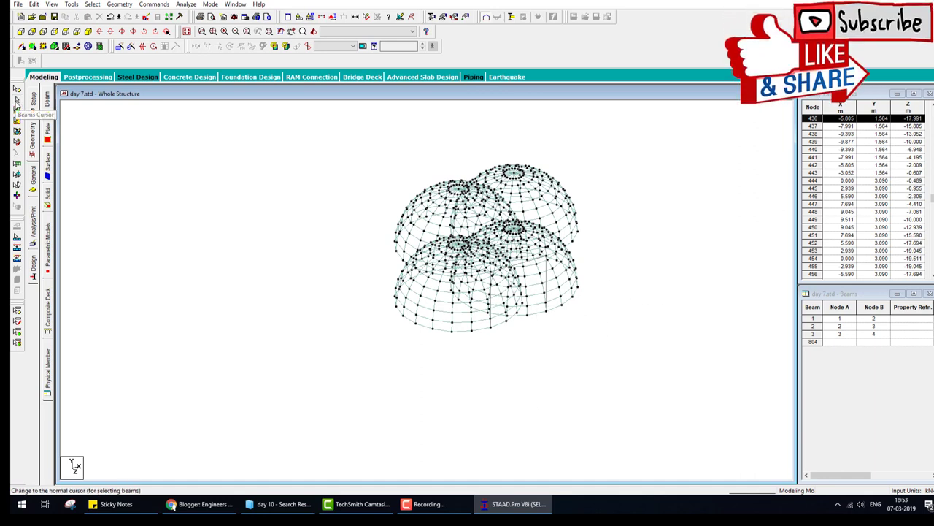
{"action": "left_click", "coordinate": [18, 100]}
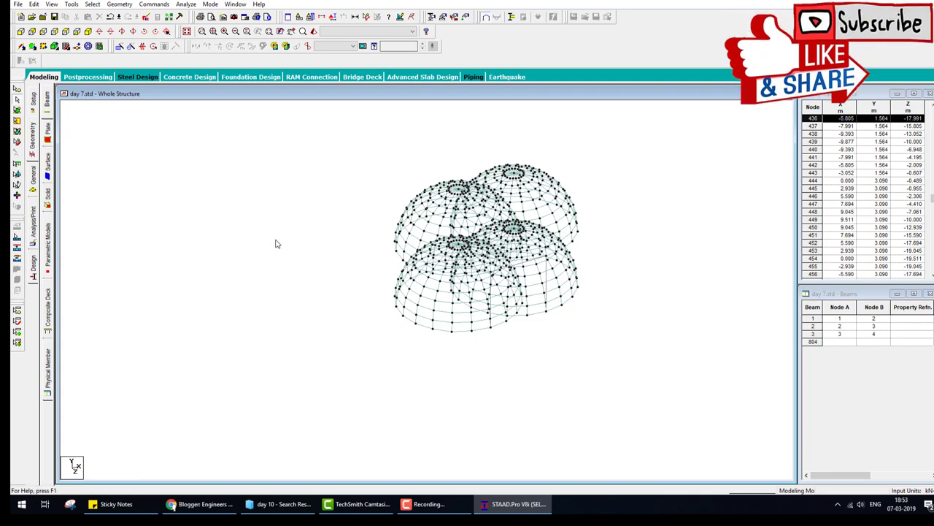
{"action": "middle_click_drag", "start_coordinate": [398, 259], "coordinate": [518, 377]}
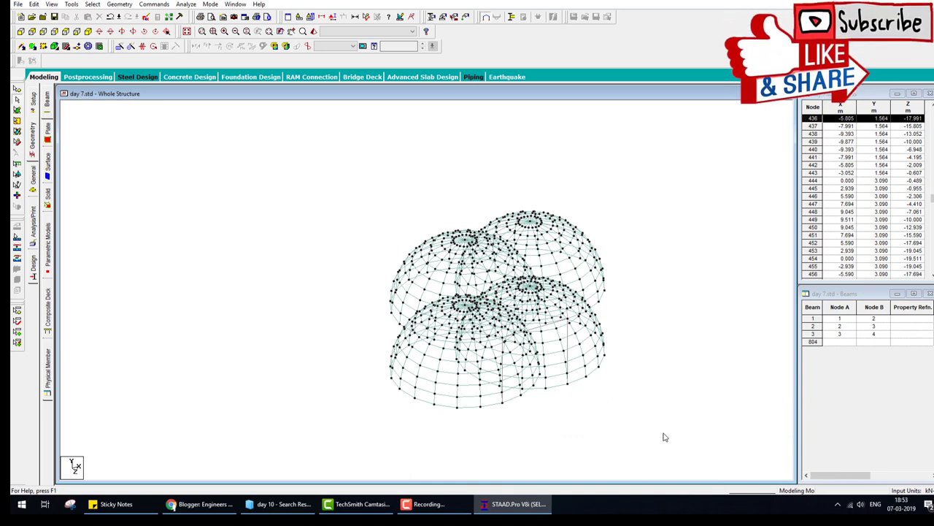
{"action": "left_click_drag", "start_coordinate": [682, 439], "coordinate": [573, 349]}
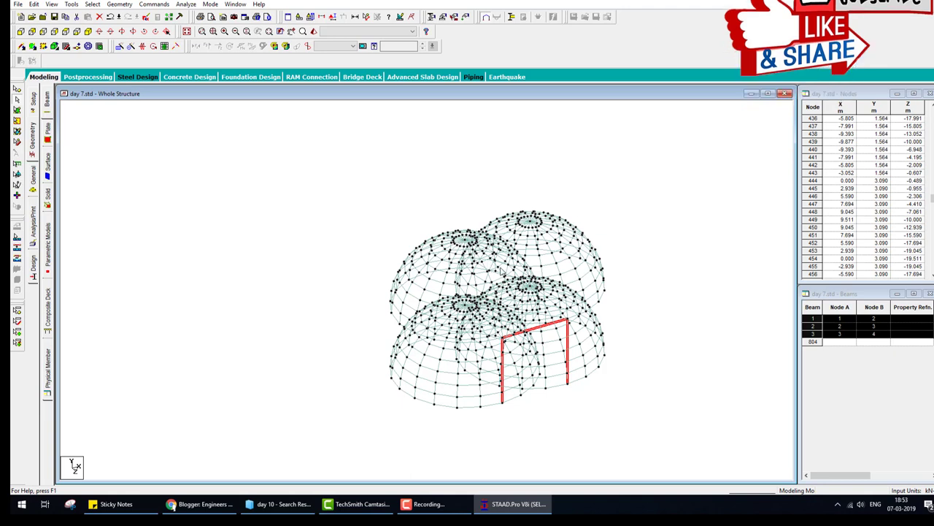
{"action": "middle_click_drag", "start_coordinate": [555, 310], "coordinate": [464, 274]}
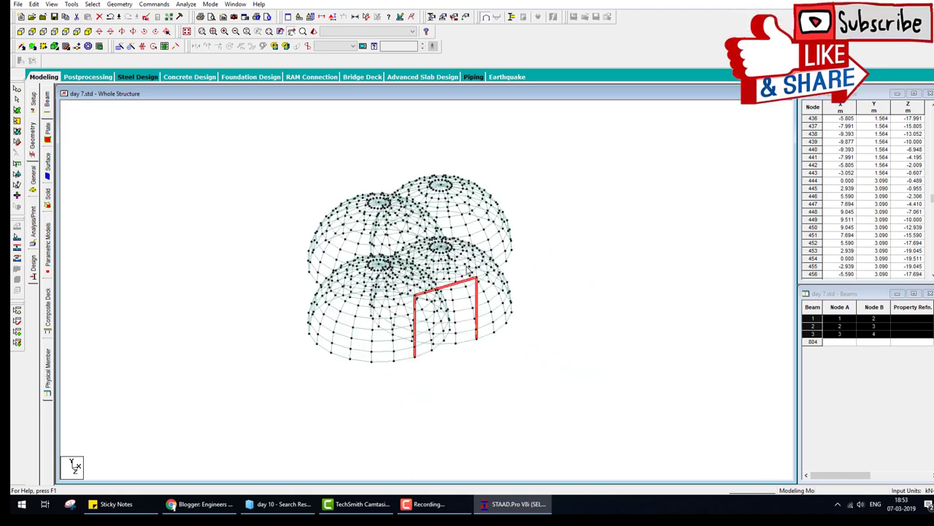
{"action": "left_click", "coordinate": [623, 408]}
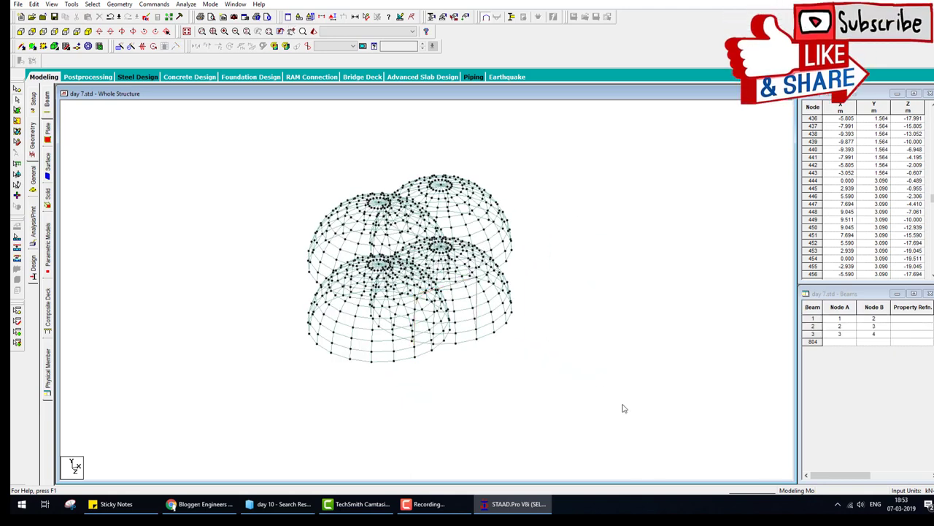
{"action": "left_click_drag", "start_coordinate": [334, 170], "coordinate": [333, 170]}
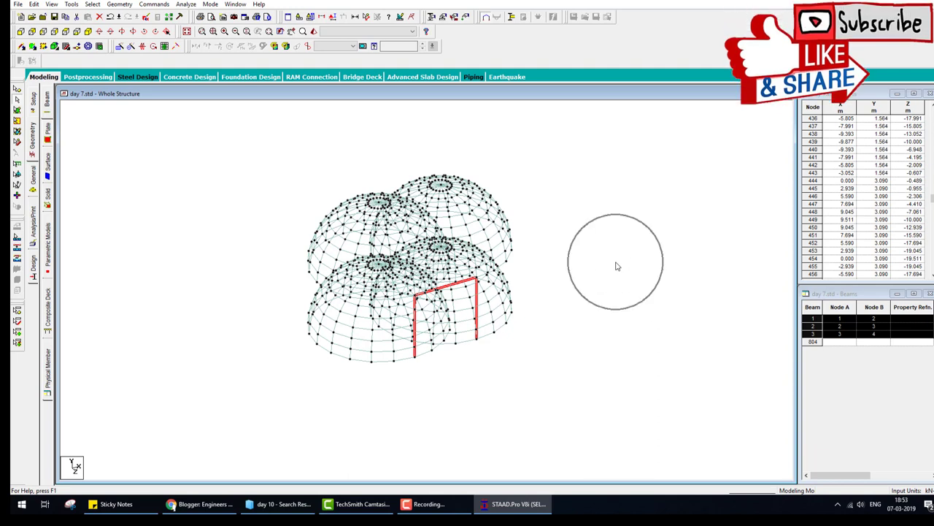
{"action": "left_click", "coordinate": [592, 344]}
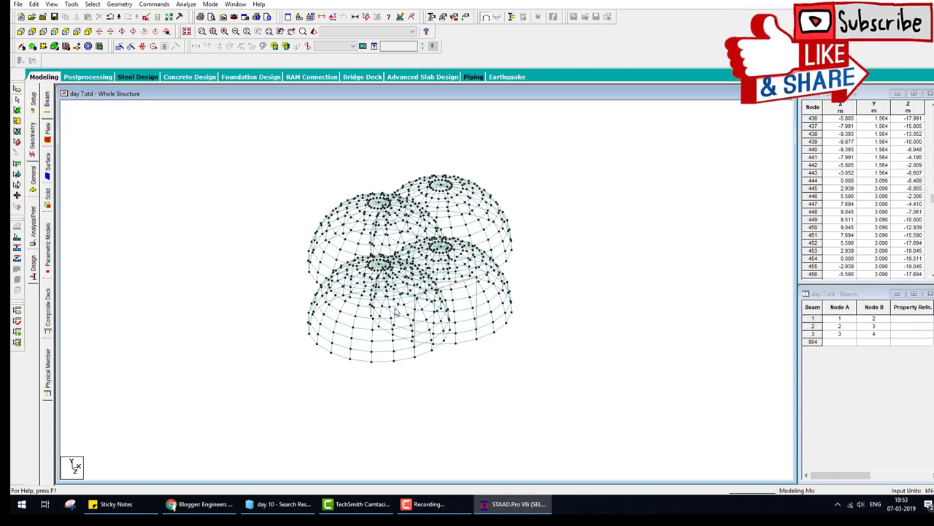
{"action": "scroll", "coordinate": [476, 314], "scroll_direction": "up", "scroll_amount": 2}
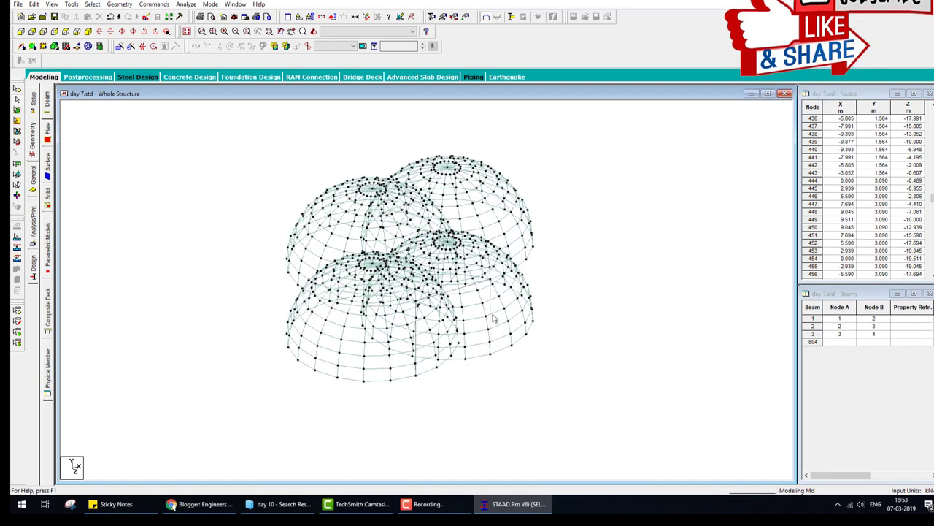
{"action": "scroll", "coordinate": [476, 314], "scroll_direction": "up", "scroll_amount": 2}
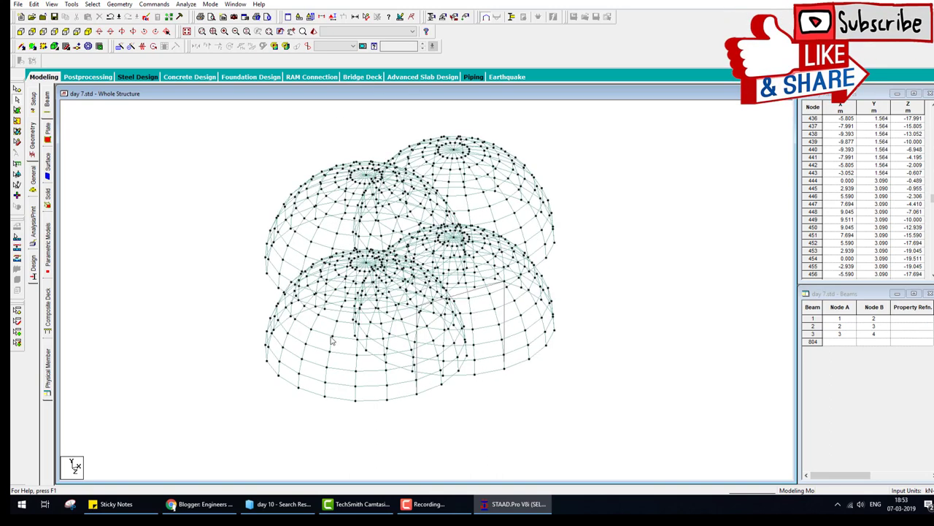
{"action": "scroll", "coordinate": [421, 283], "scroll_direction": "down", "scroll_amount": 2}
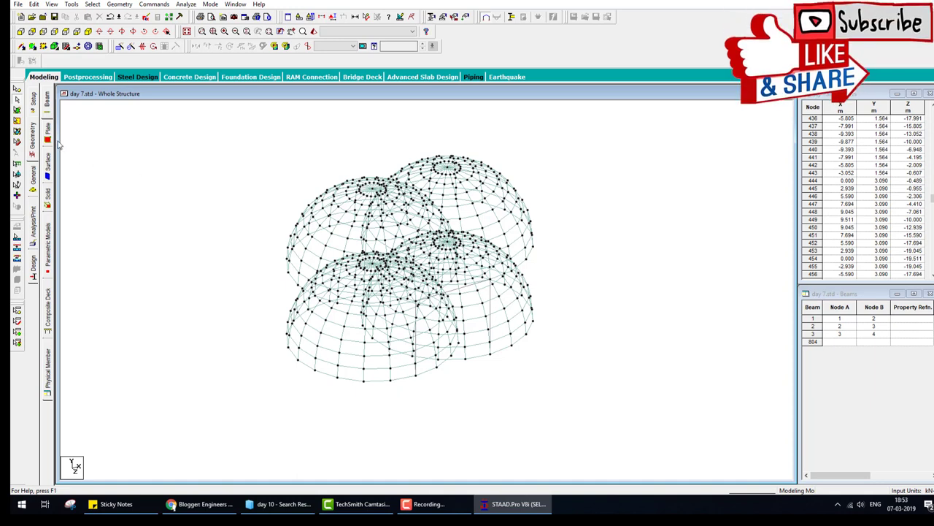
Step: Window-select all dome plates with the Plates Cursor, delete them, and remove their orphaned nodes
{"action": "left_click", "coordinate": [17, 111]}
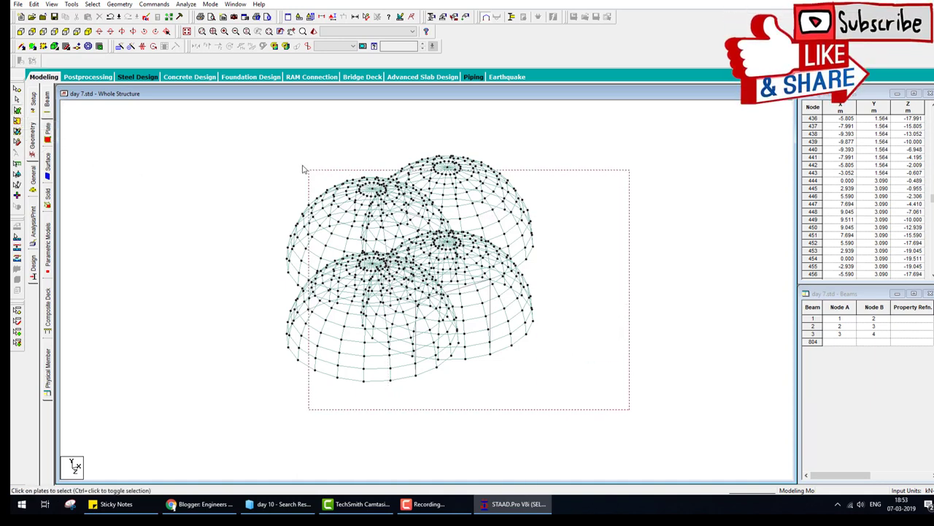
{"action": "left_click_drag", "start_coordinate": [303, 169], "coordinate": [305, 172]}
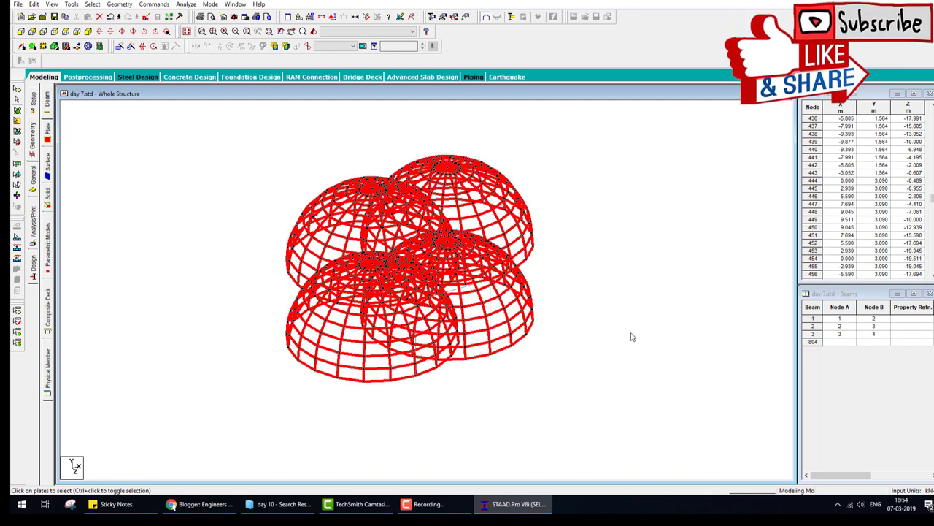
{"action": "key", "text": "Delete"}
{"action": "key", "text": "Return"}
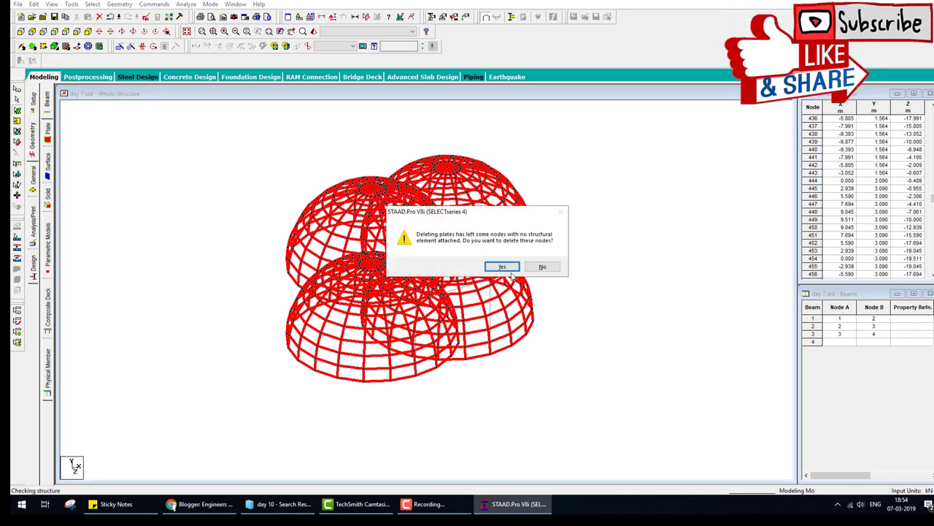
{"action": "left_click", "coordinate": [508, 268]}
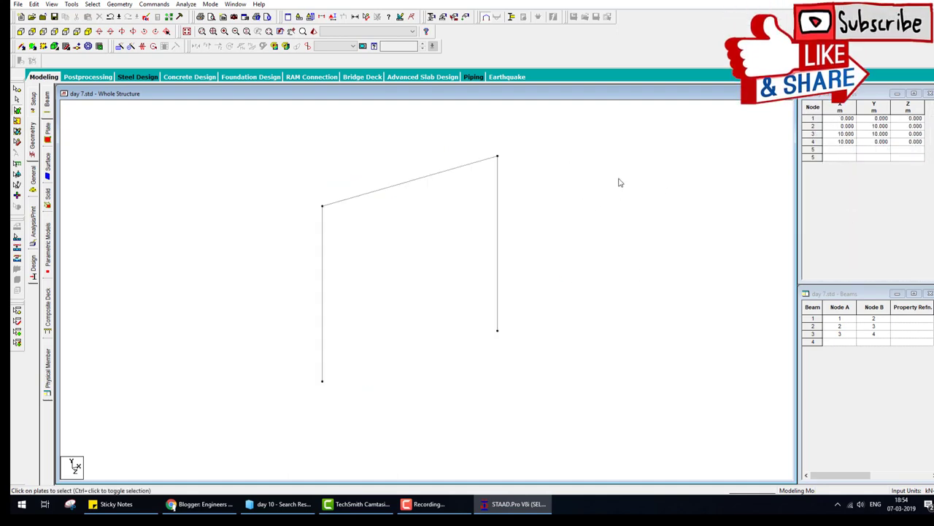
Step: Generate a Composite Models Bunker or Silo prototype in the Structure Wizard and merge it into the model
{"action": "left_click", "coordinate": [123, 5]}
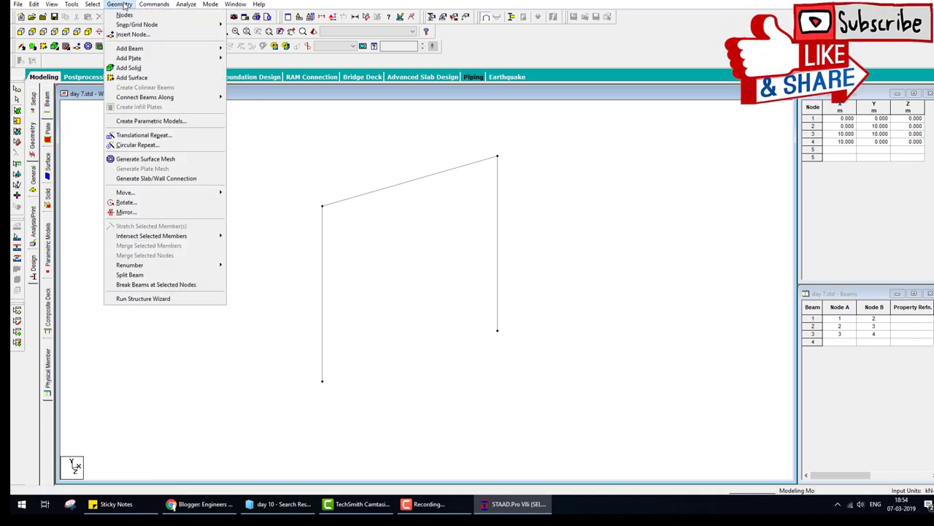
{"action": "left_click", "coordinate": [176, 299]}
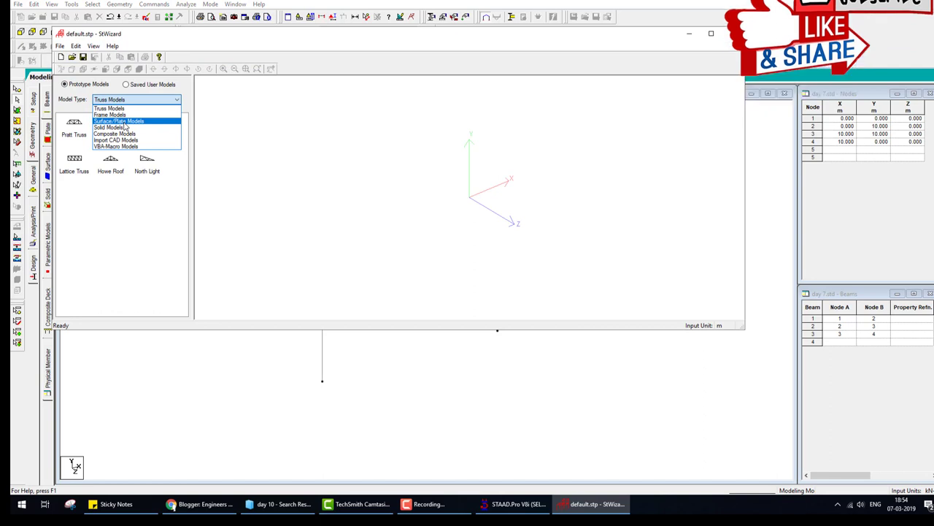
{"action": "left_click", "coordinate": [124, 137]}
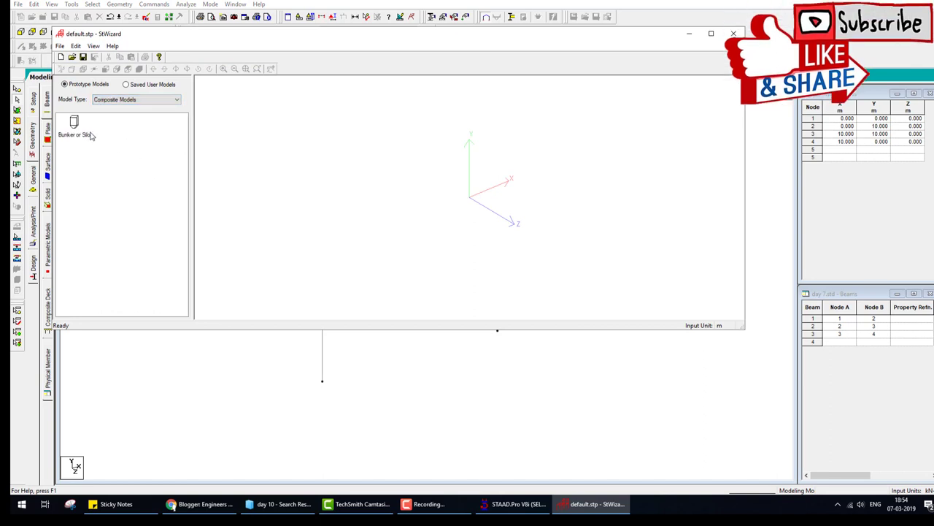
{"action": "double_click", "coordinate": [75, 125]}
{"action": "left_click", "coordinate": [455, 268]}
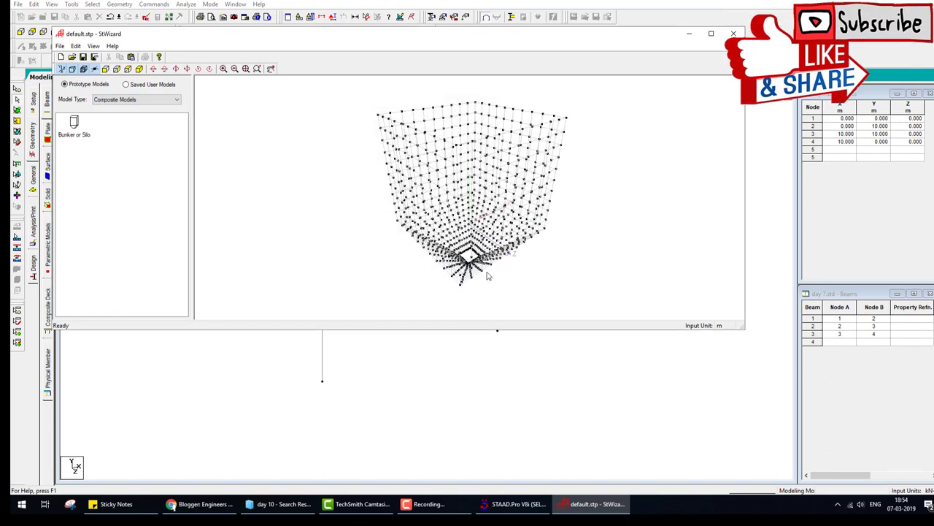
{"action": "left_click", "coordinate": [60, 45]}
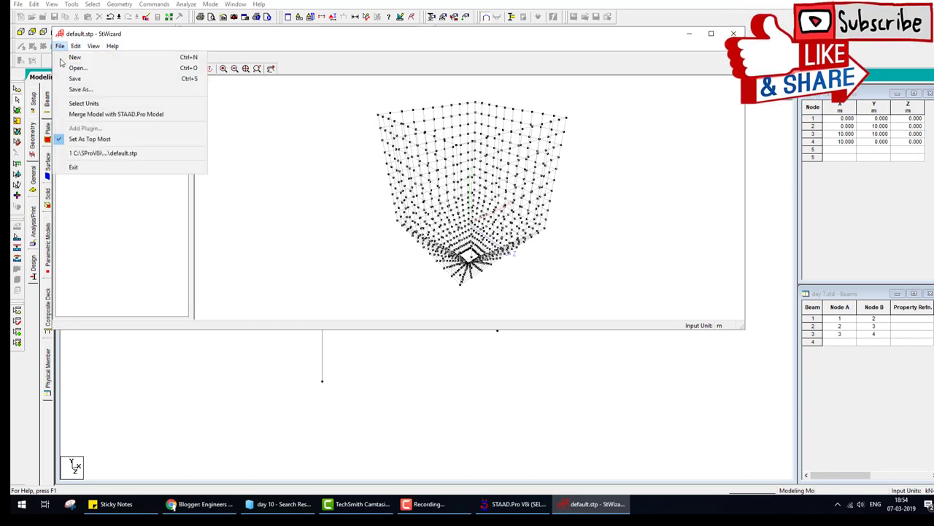
{"action": "left_click", "coordinate": [155, 115]}
Step: Pick a prototype reference node and paste the bunker at the frame's top corner, offset 1.5, 10, -1.5 m
{"action": "left_click", "coordinate": [500, 268]}
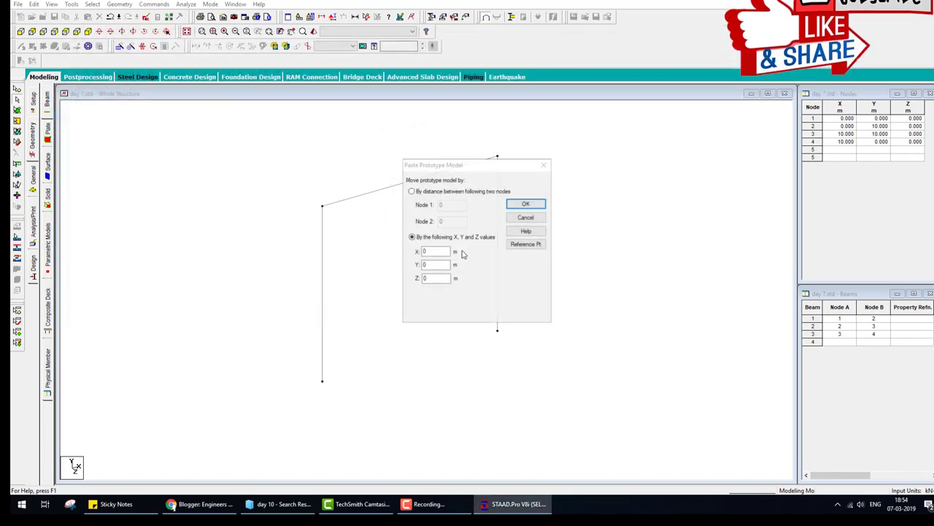
{"action": "left_click", "coordinate": [538, 247]}
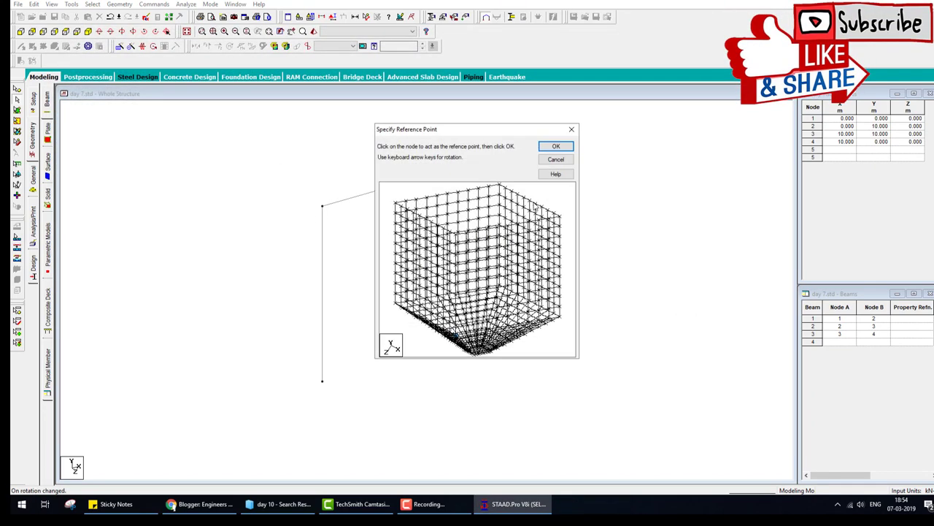
{"action": "left_click", "coordinate": [555, 159]}
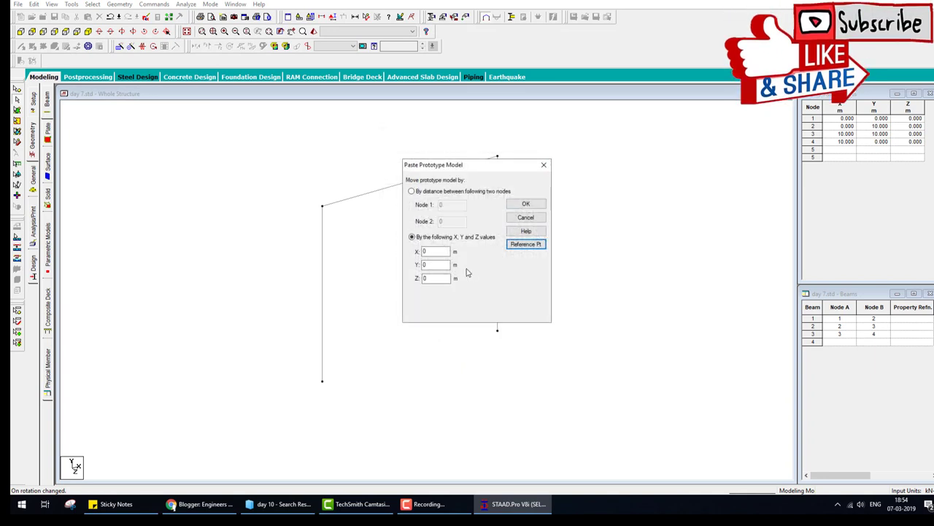
{"action": "mouse_move", "coordinate": [438, 235]}
{"action": "left_mouse_down"}
{"action": "mouse_move", "coordinate": [463, 302]}
{"action": "mouse_move", "coordinate": [457, 250]}
{"action": "left_mouse_up"}
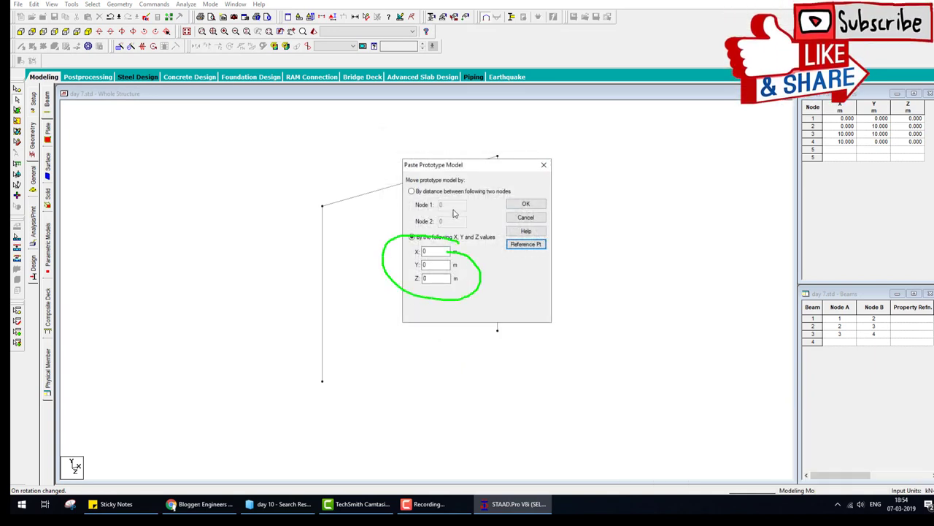
{"action": "left_click_drag", "start_coordinate": [447, 191], "coordinate": [436, 217]}
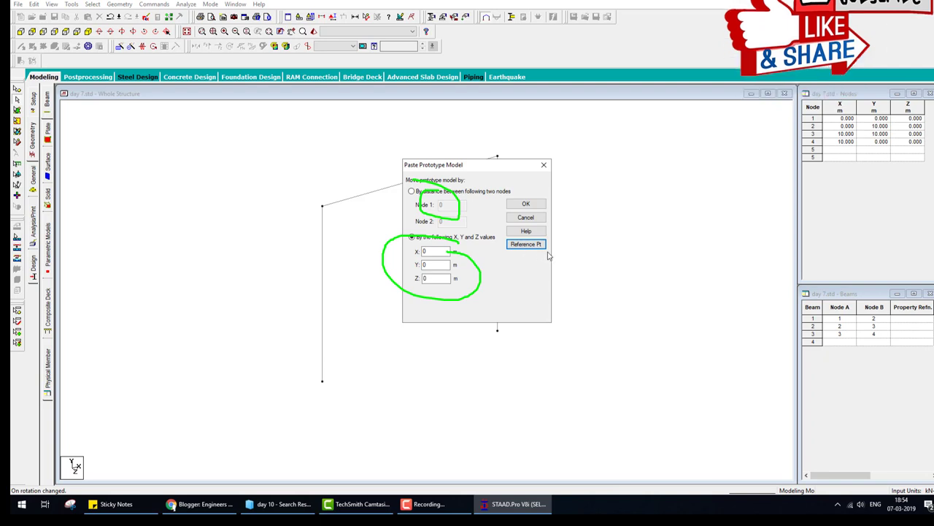
{"action": "left_click_drag", "start_coordinate": [519, 256], "coordinate": [654, 224]}
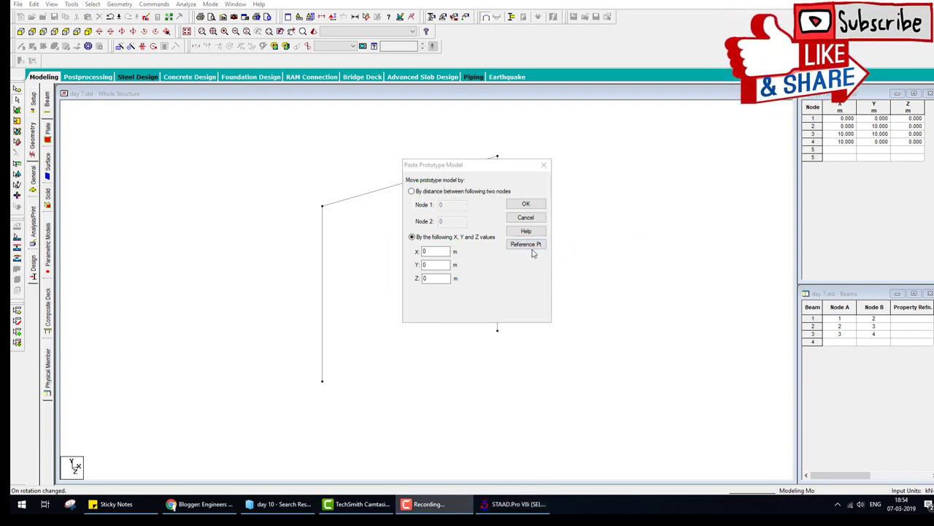
{"action": "left_click", "coordinate": [526, 244]}
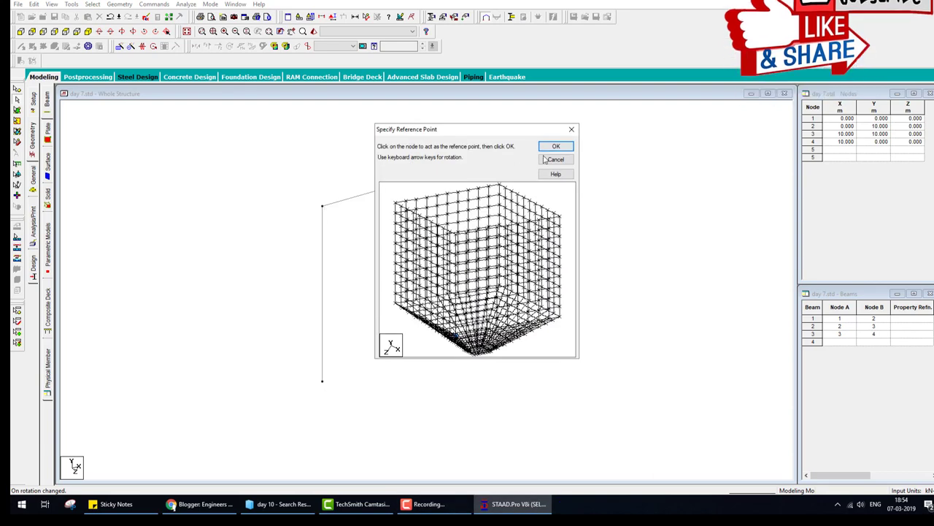
{"action": "left_click", "coordinate": [545, 150]}
{"action": "left_click", "coordinate": [322, 207]}
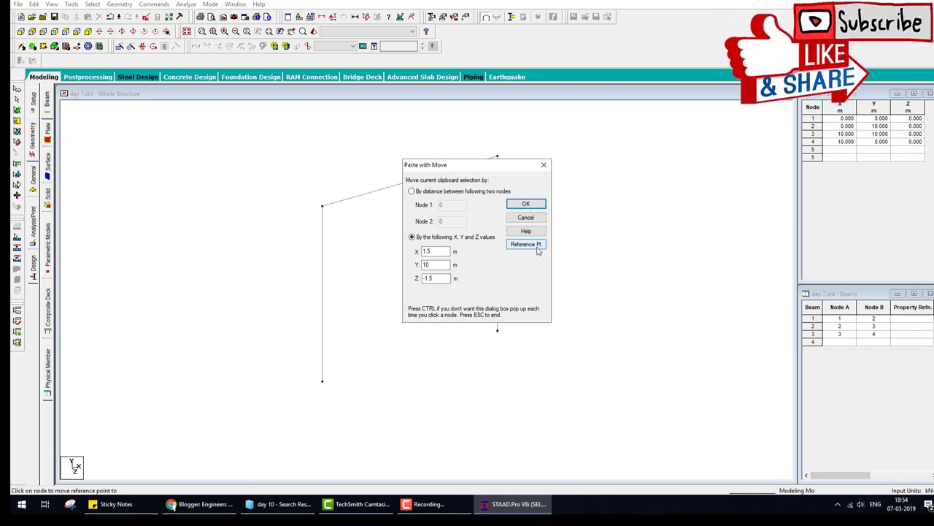
{"action": "left_click", "coordinate": [527, 205]}
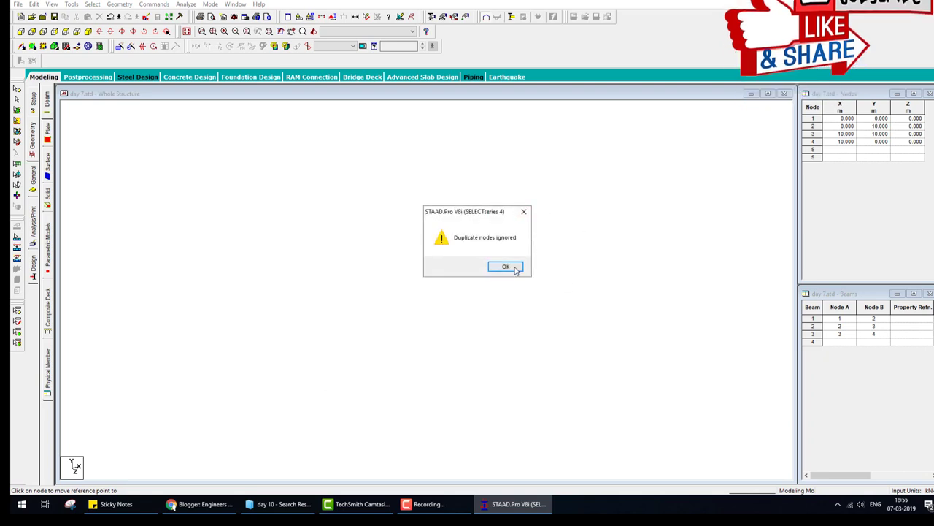
Step: Dismiss the duplicate nodes notice and inspect the pasted bunker in a rotated 3D rendering
{"action": "left_click", "coordinate": [511, 266]}
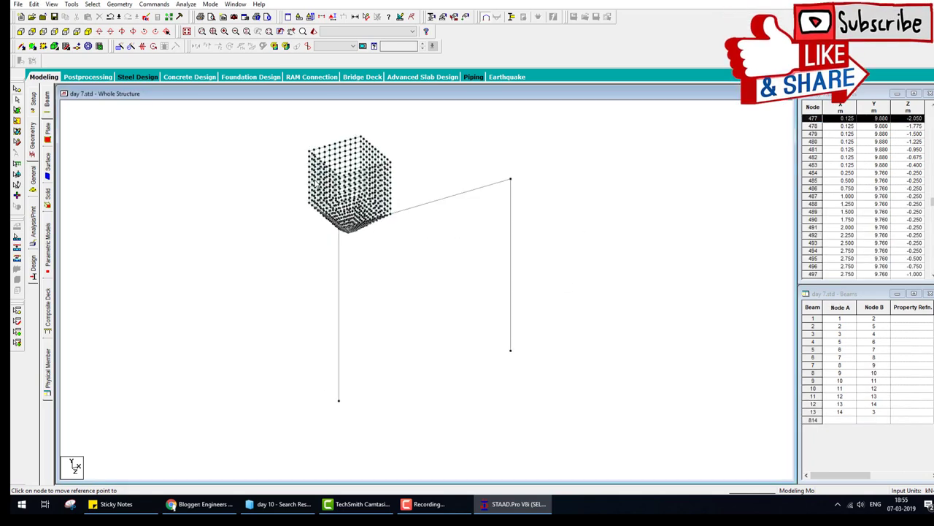
{"action": "scroll", "coordinate": [407, 230], "scroll_direction": "up", "scroll_amount": 2}
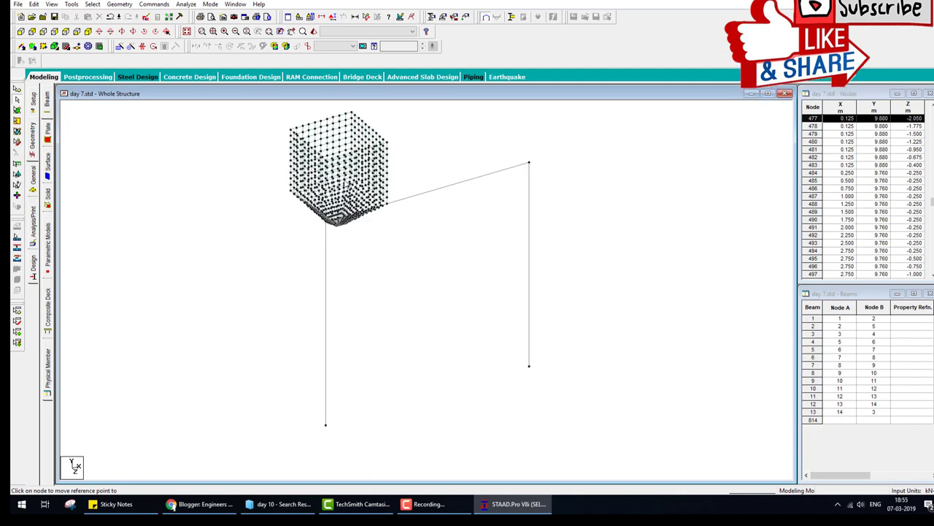
{"action": "left_click", "coordinate": [312, 32]}
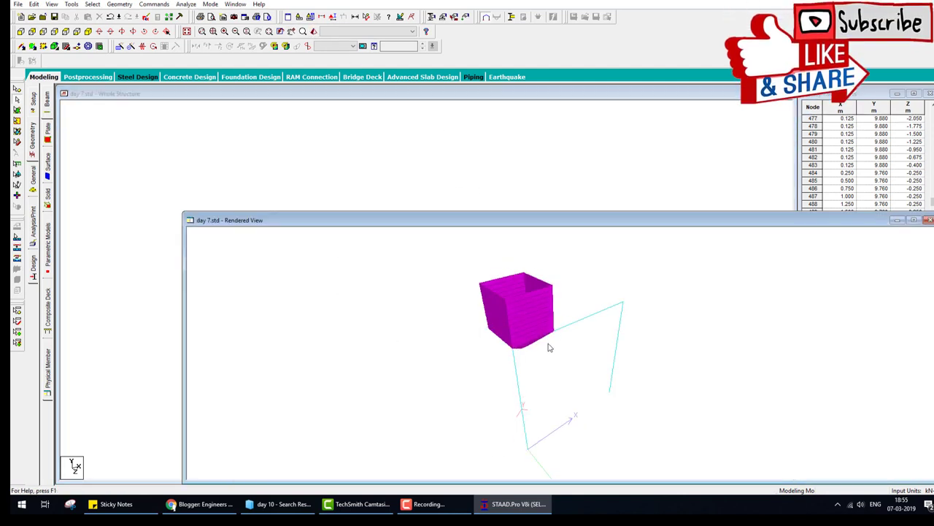
{"action": "mouse_move", "coordinate": [549, 349]}
{"action": "left_mouse_down"}
{"action": "mouse_move", "coordinate": [521, 374]}
{"action": "mouse_move", "coordinate": [576, 385]}
{"action": "mouse_move", "coordinate": [531, 271]}
{"action": "mouse_move", "coordinate": [457, 285]}
{"action": "mouse_move", "coordinate": [393, 318]}
{"action": "mouse_move", "coordinate": [636, 348]}
{"action": "mouse_move", "coordinate": [559, 319]}
{"action": "mouse_move", "coordinate": [881, 231]}
{"action": "left_mouse_up"}
{"action": "left_click", "coordinate": [929, 220]}
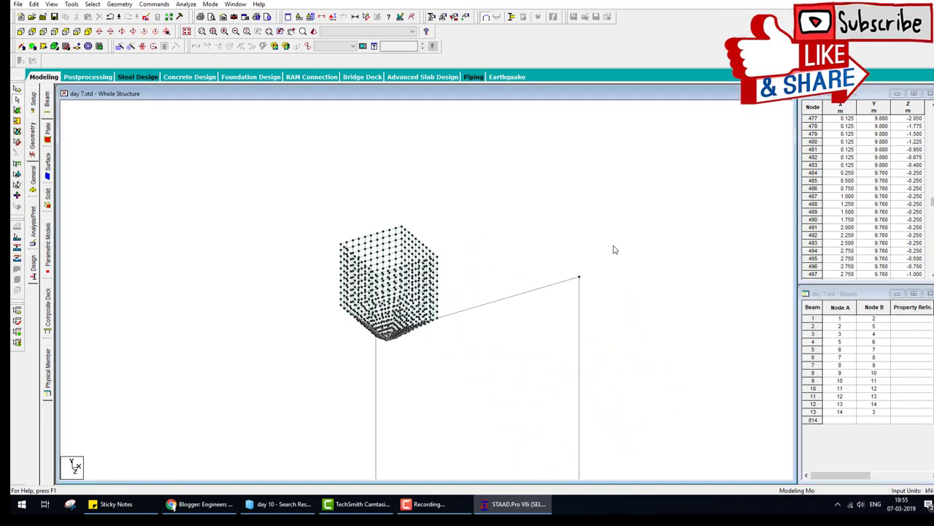
{"action": "left_click", "coordinate": [17, 121]}
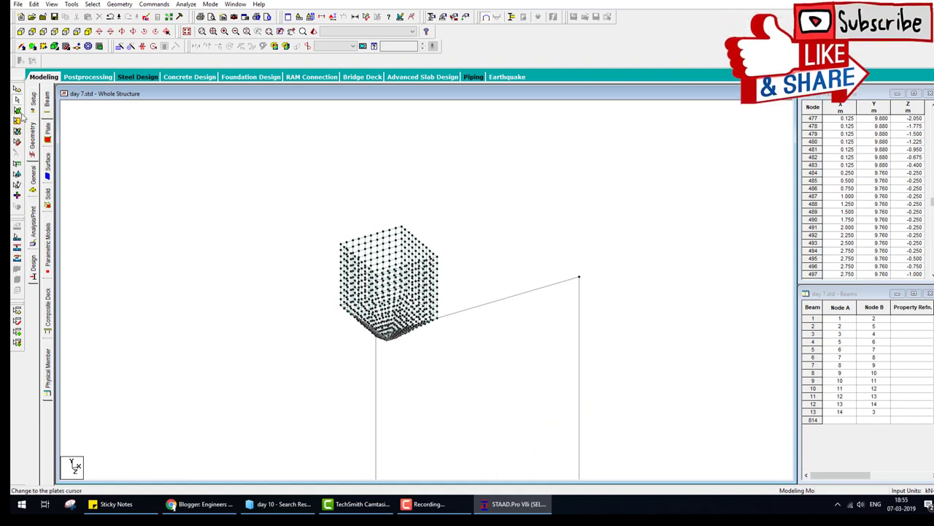